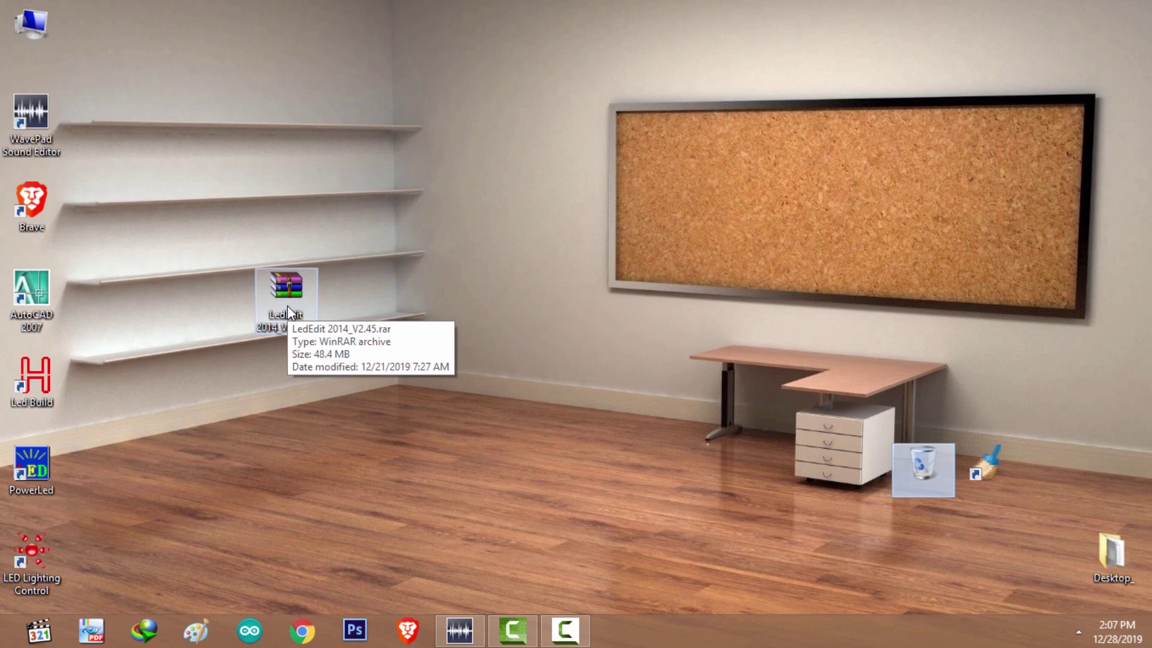
Extract LedEdit 2014_V2.45.rar onto the desktop with Extract Here and open the new folder.
{"action": "left_click", "coordinate": [288, 312]}
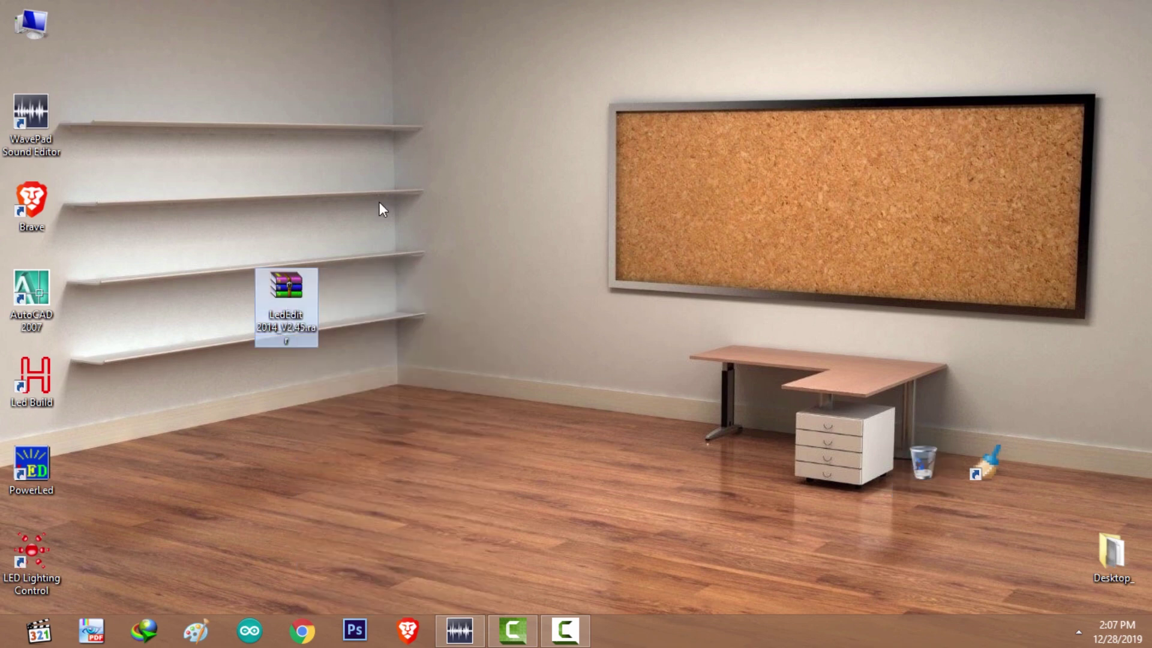
{"action": "right_click", "coordinate": [291, 307]}
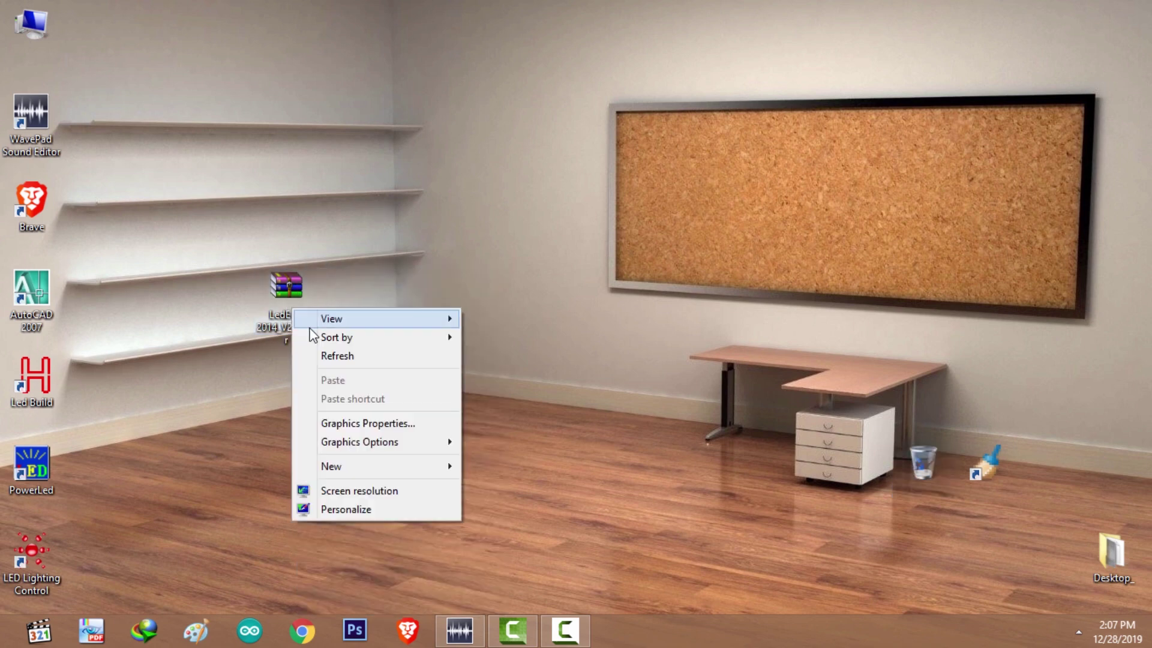
{"action": "right_click", "coordinate": [288, 289]}
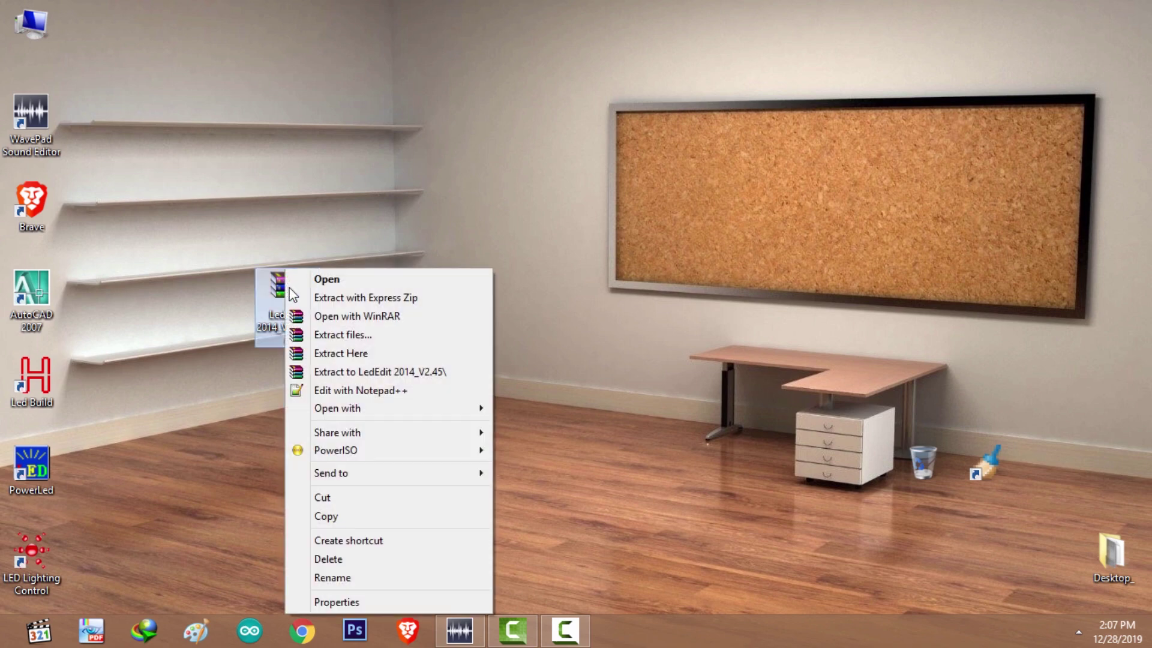
{"action": "left_click", "coordinate": [350, 357]}
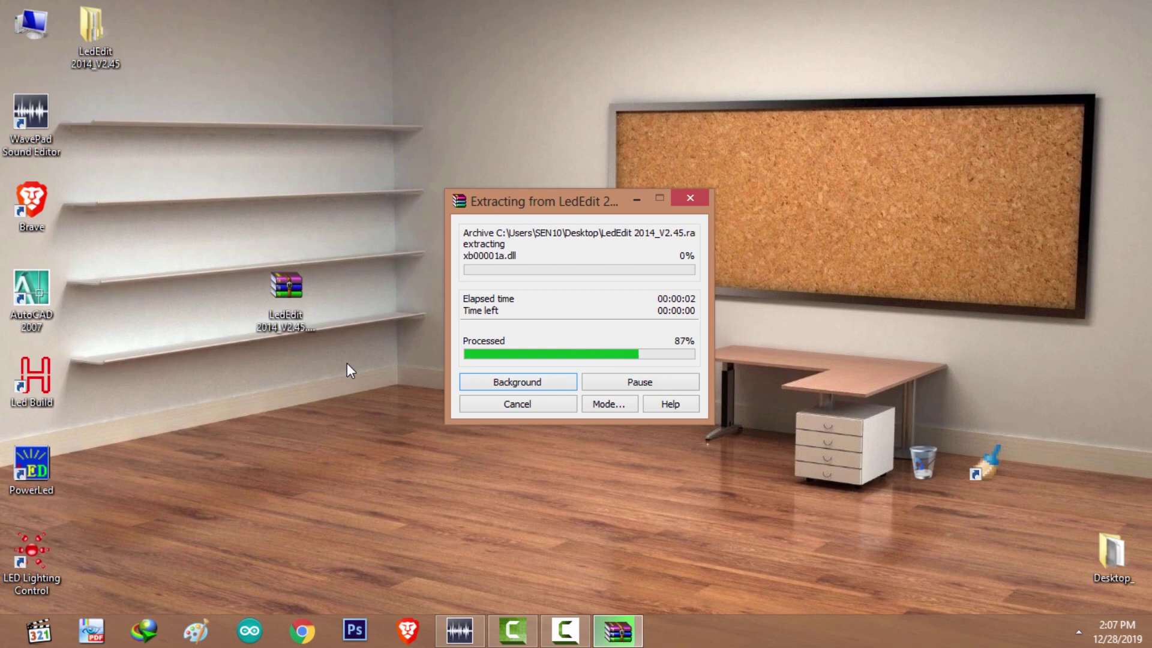
{"action": "double_click", "coordinate": [107, 46]}
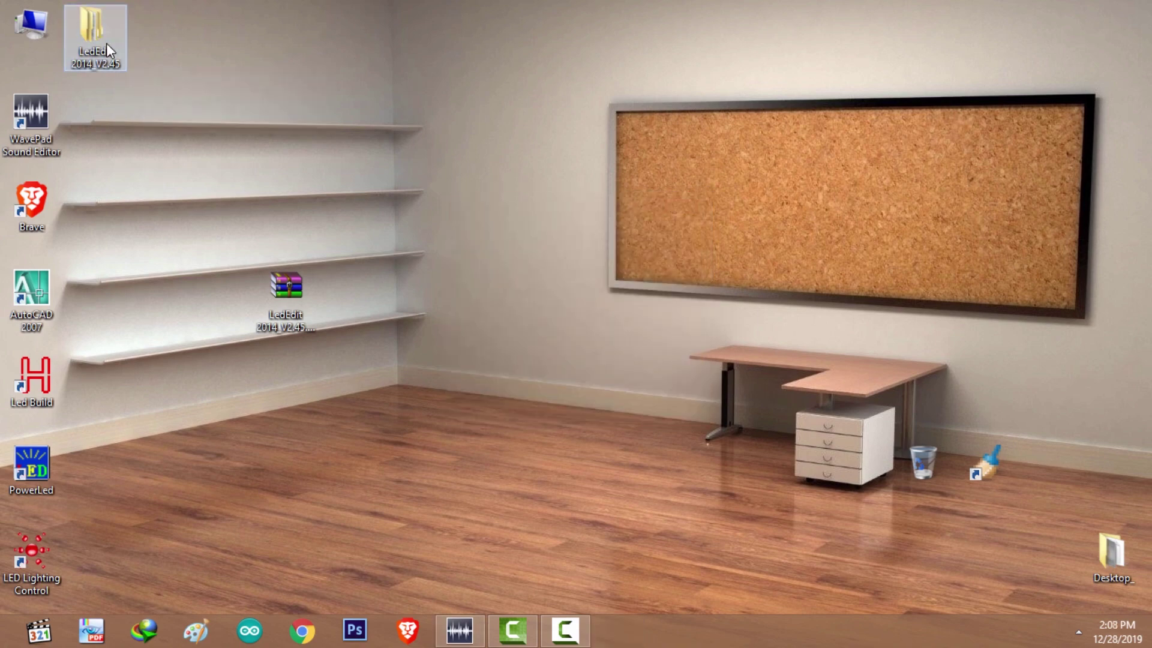
Maximize the folder window and look inside the WindowsInstaller3_1 subfolder.
{"action": "key", "text": "super+Up"}
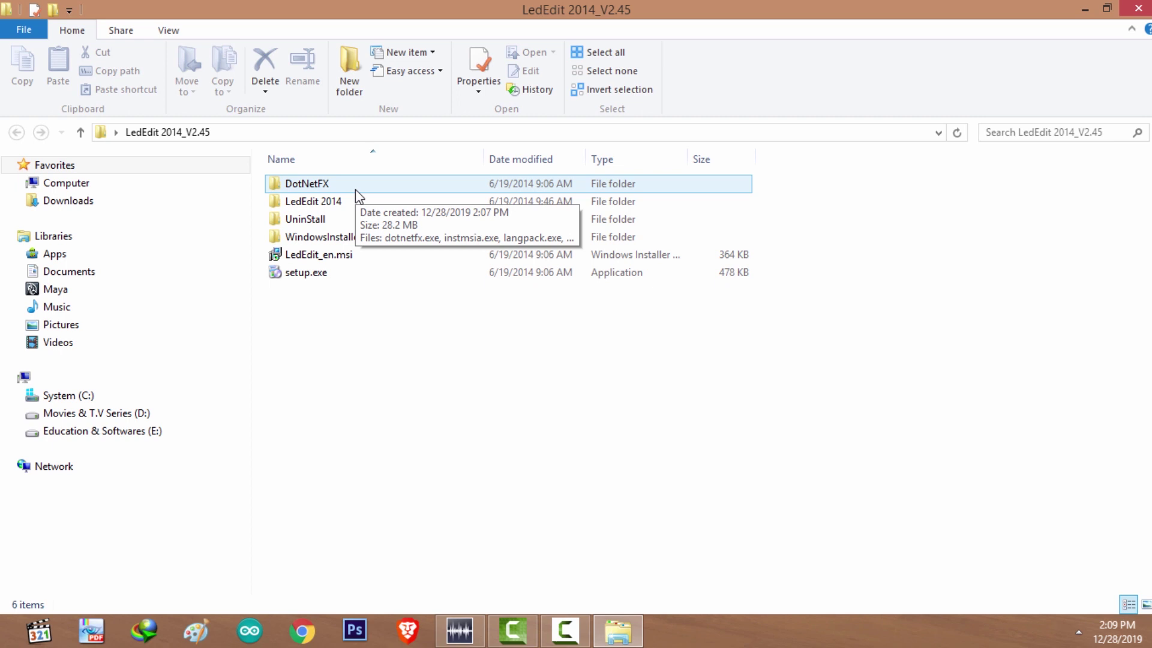
{"action": "left_click", "coordinate": [310, 240]}
{"action": "double_click", "coordinate": [310, 240]}
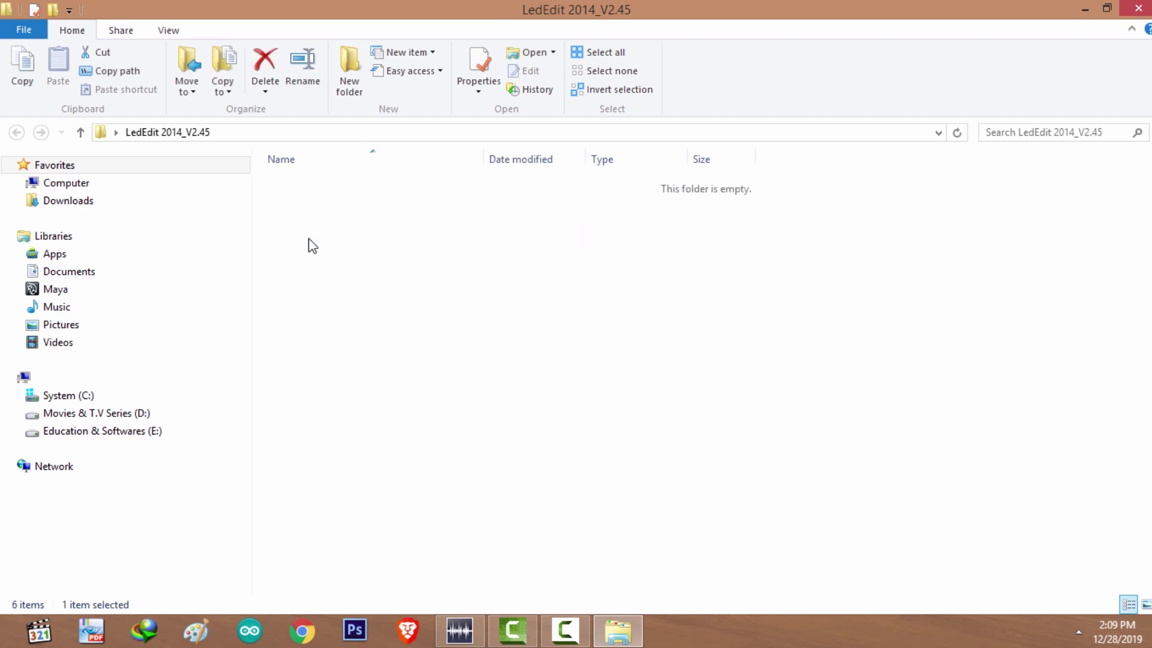
{"action": "left_click", "coordinate": [80, 133]}
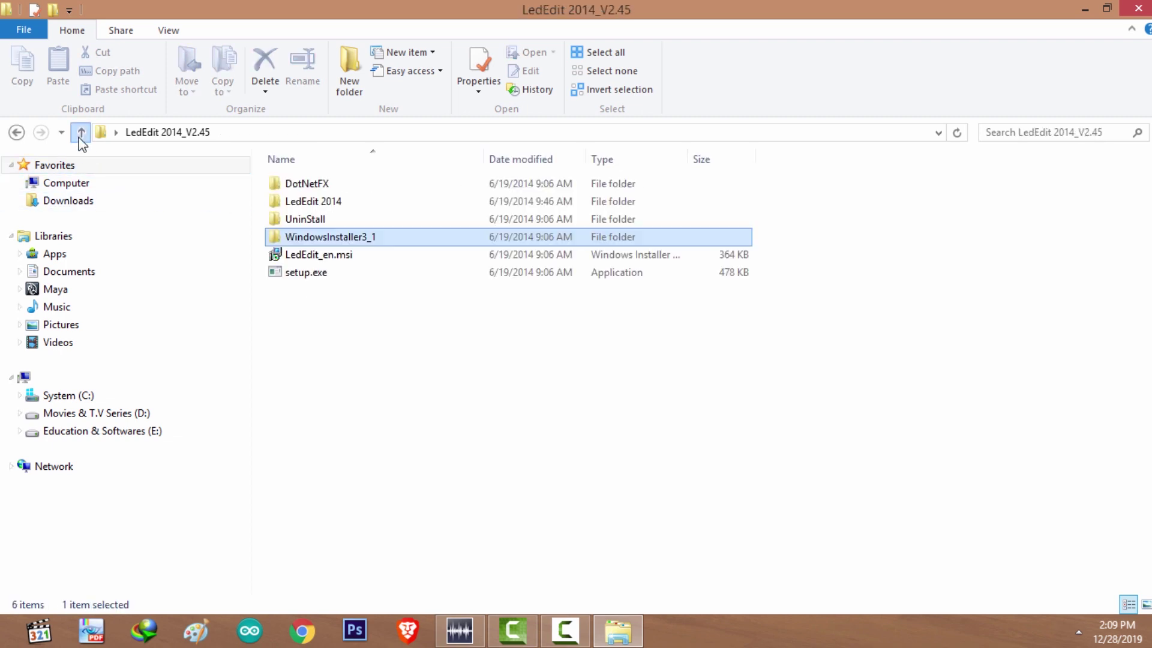
Browse the DotNetFX installers, then return to the top level and select LedEdit_en.msi.
{"action": "double_click", "coordinate": [306, 187]}
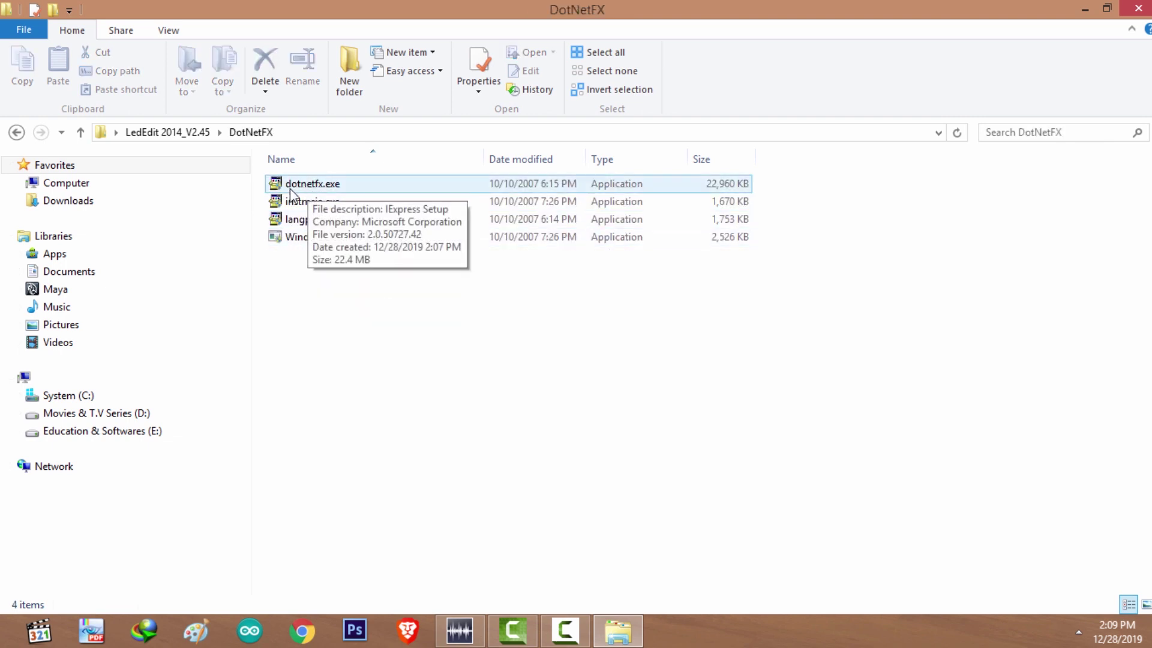
{"action": "left_click", "coordinate": [321, 190]}
{"action": "left_click", "coordinate": [327, 203]}
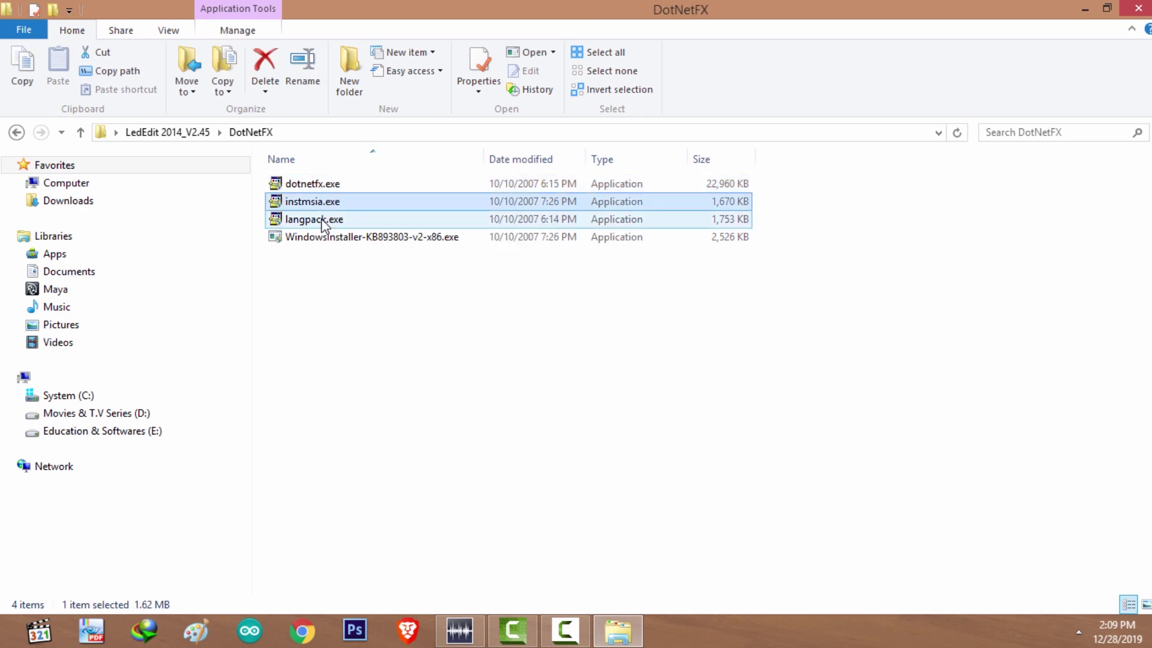
{"action": "left_click", "coordinate": [322, 219]}
{"action": "left_click", "coordinate": [322, 204]}
{"action": "left_click", "coordinate": [324, 224]}
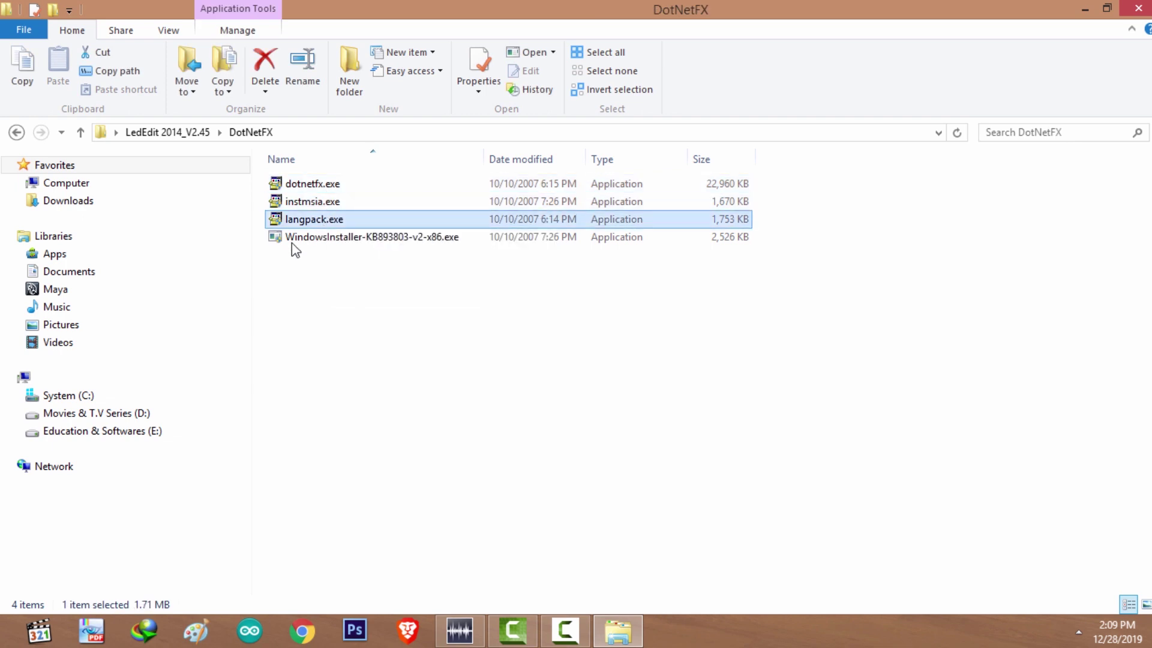
{"action": "left_click", "coordinate": [81, 132]}
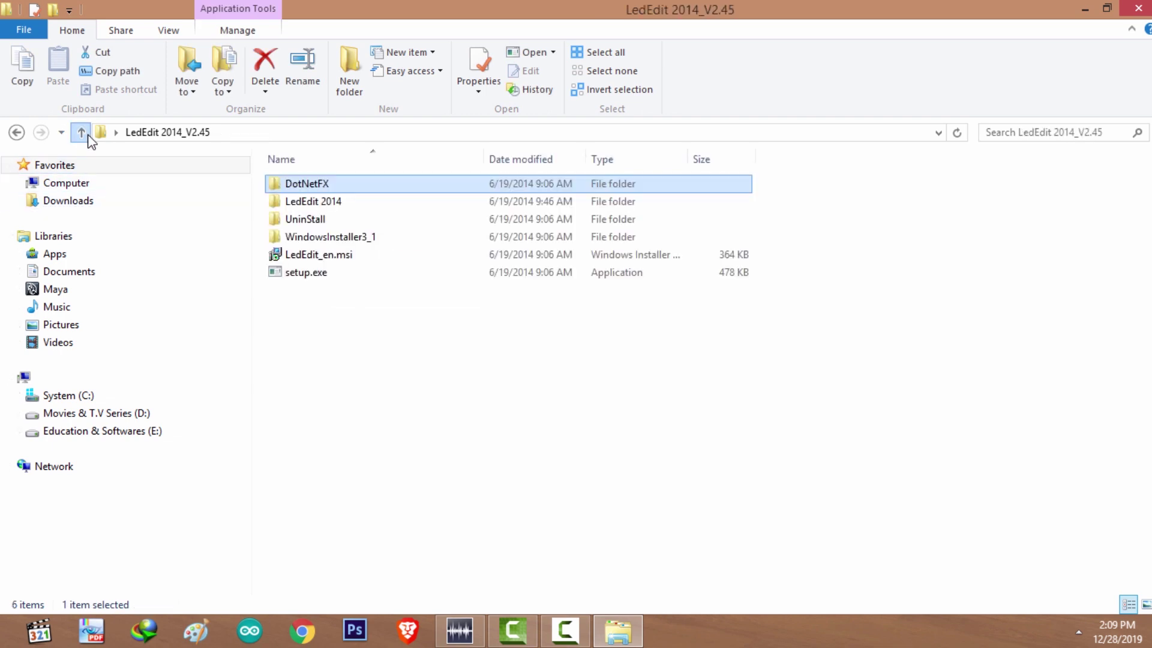
{"action": "left_click", "coordinate": [311, 257]}
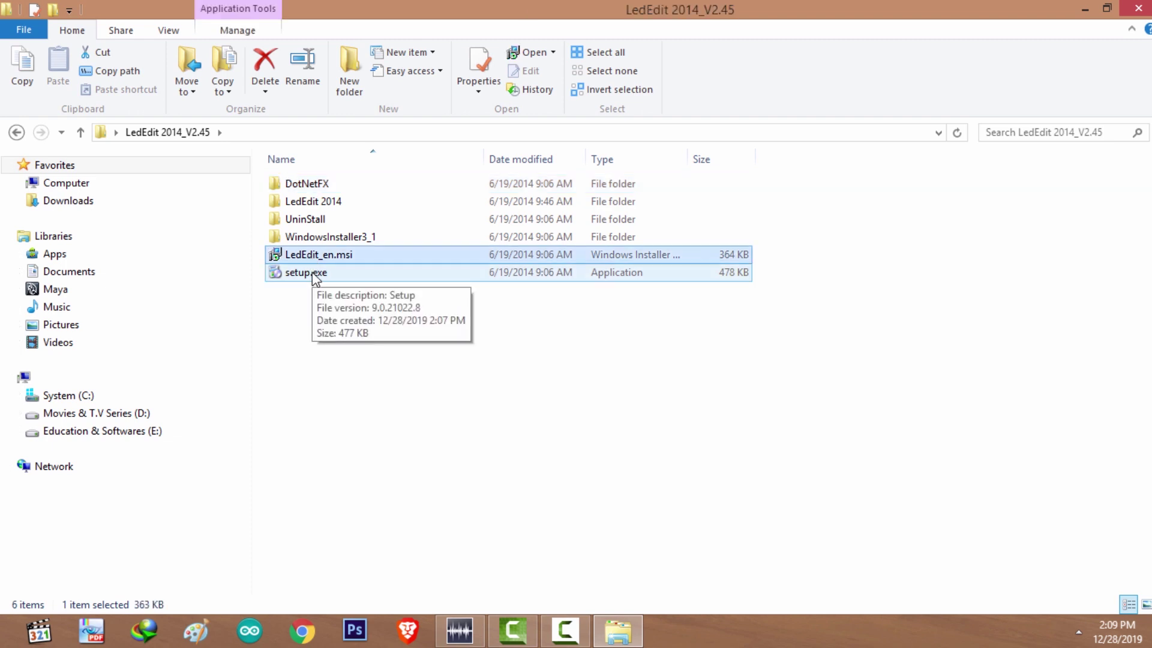
{"action": "left_click", "coordinate": [315, 276]}
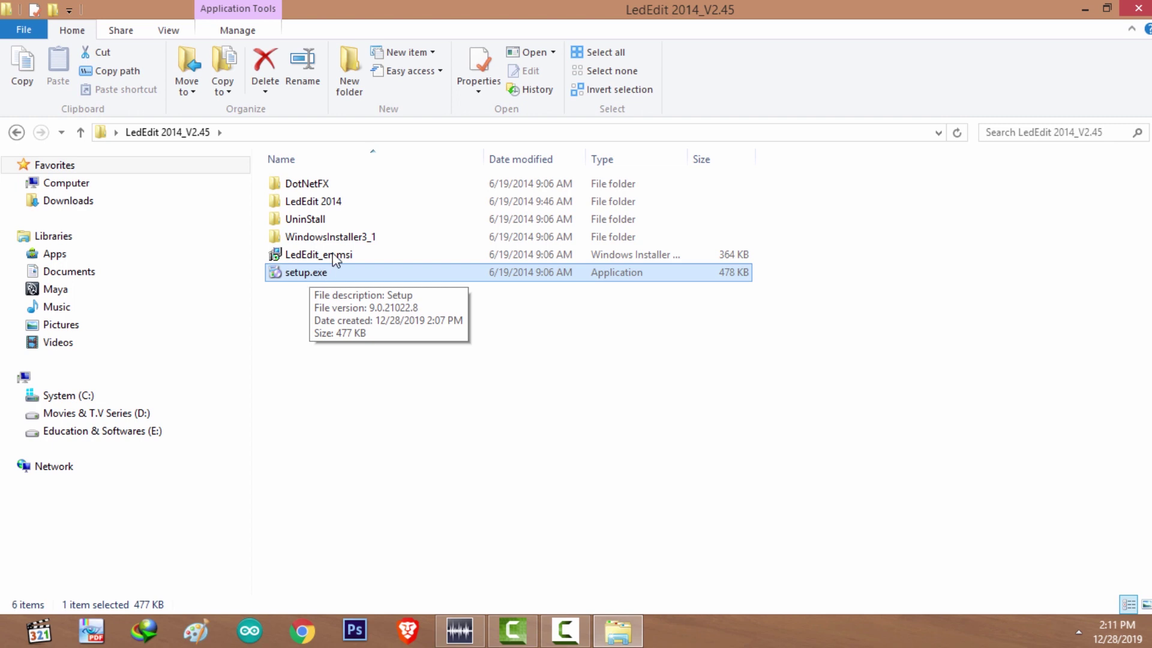
Install LedEdit 2014 via setup.exe into the default Program Files folder, then close the installer and folder.
{"action": "double_click", "coordinate": [318, 276]}
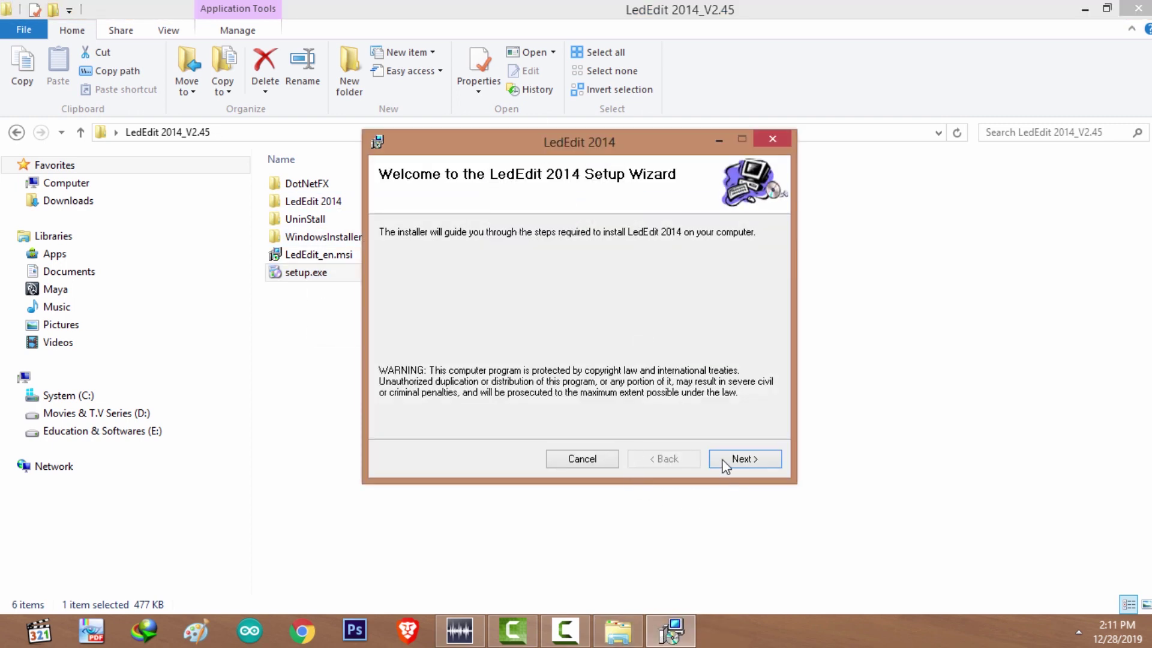
{"action": "left_click", "coordinate": [744, 461]}
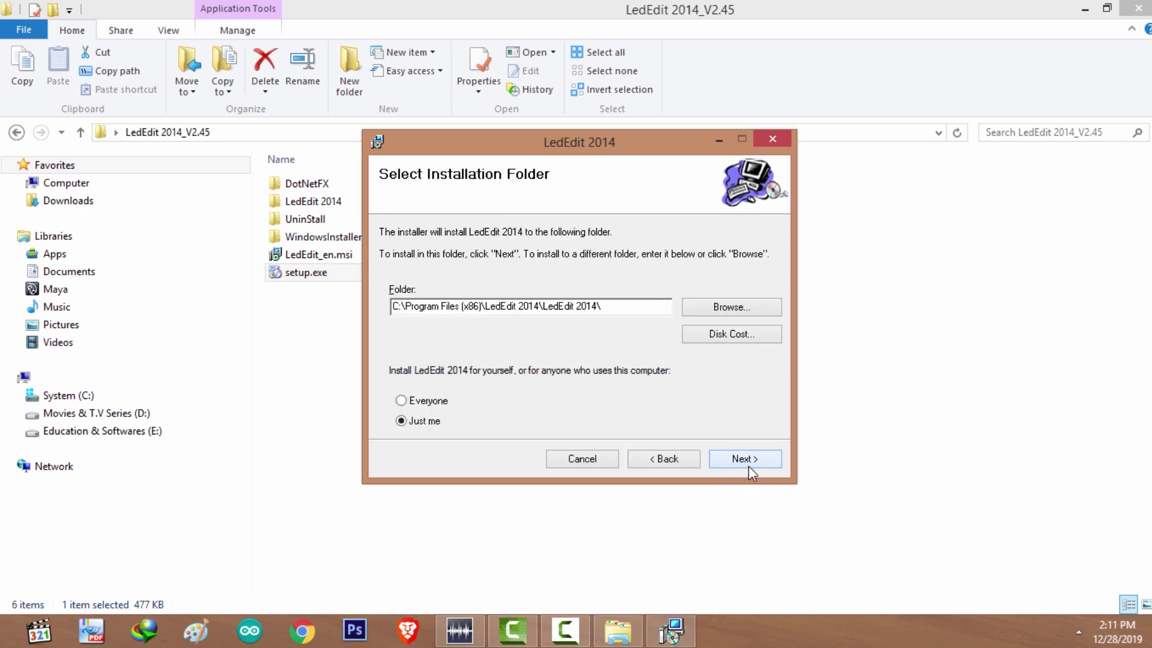
{"action": "left_click", "coordinate": [745, 461]}
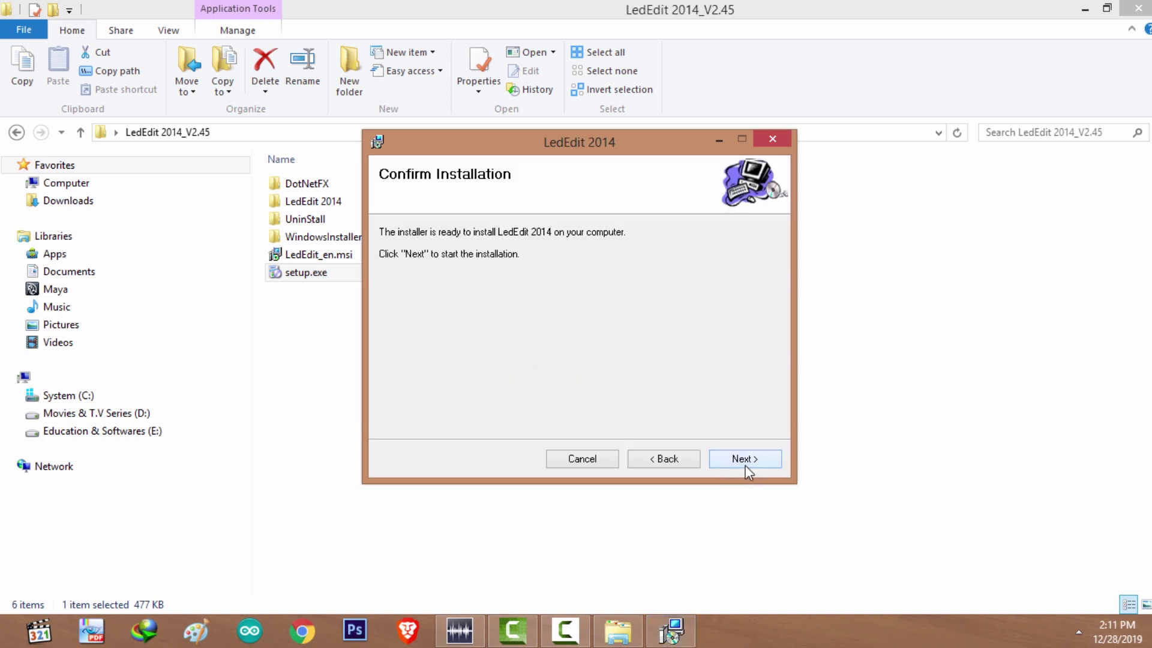
{"action": "left_click", "coordinate": [745, 465]}
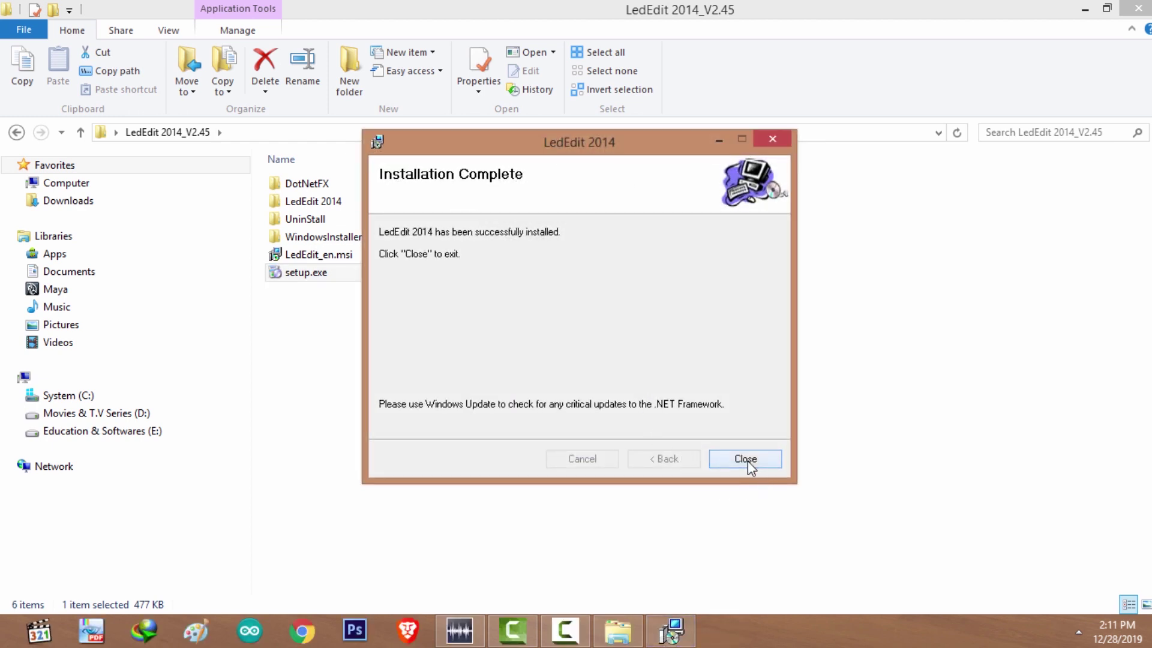
{"action": "left_click", "coordinate": [745, 459]}
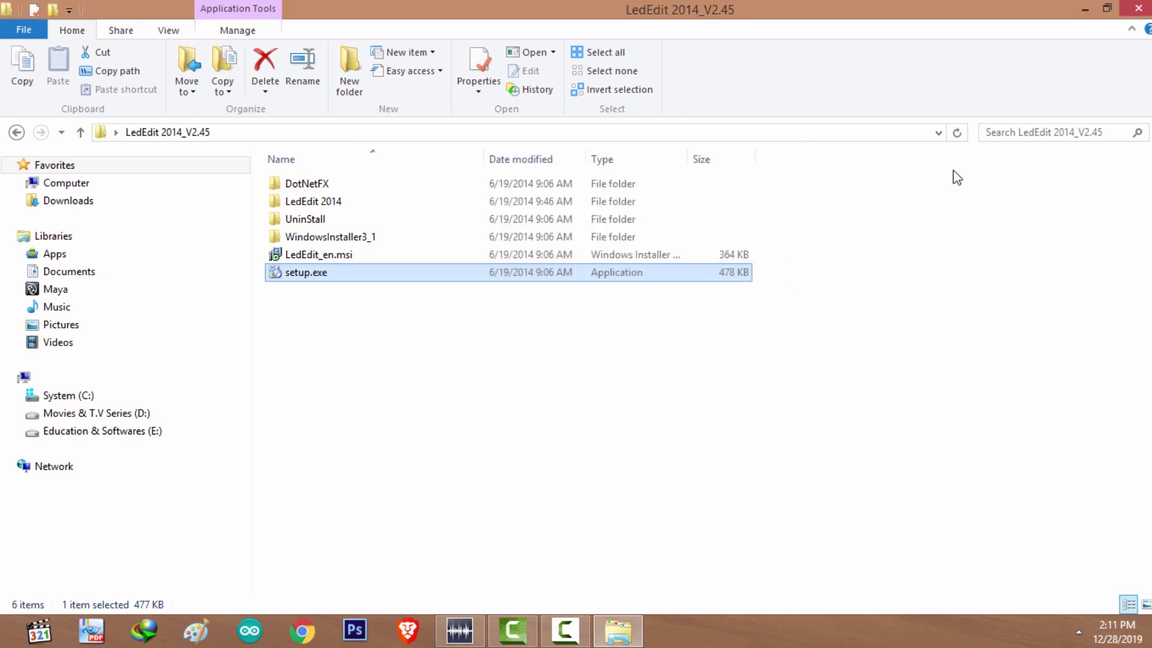
{"action": "left_click", "coordinate": [1139, 9]}
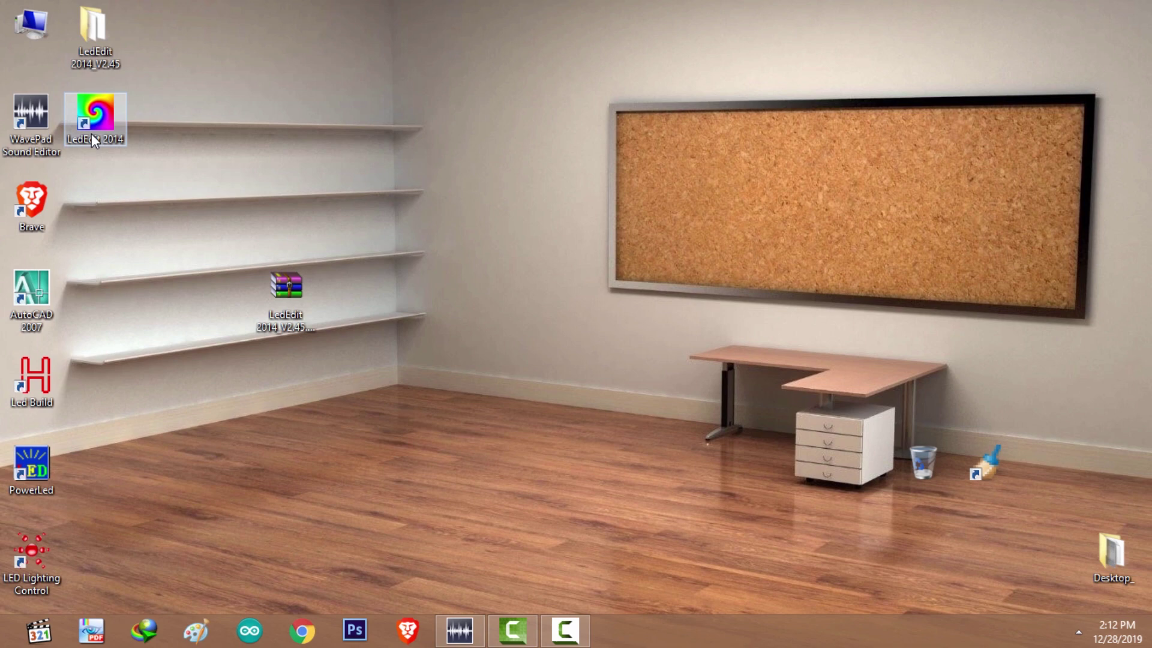
Launch LedEdit 2014 from its new desktop shortcut.
{"action": "left_click", "coordinate": [92, 133]}
{"action": "double_click", "coordinate": [104, 137]}
{"action": "left_click", "coordinate": [20, 28]}
Create a new Led1 project for the T-1000S-LPD6803 controller.
{"action": "left_click", "coordinate": [67, 47]}
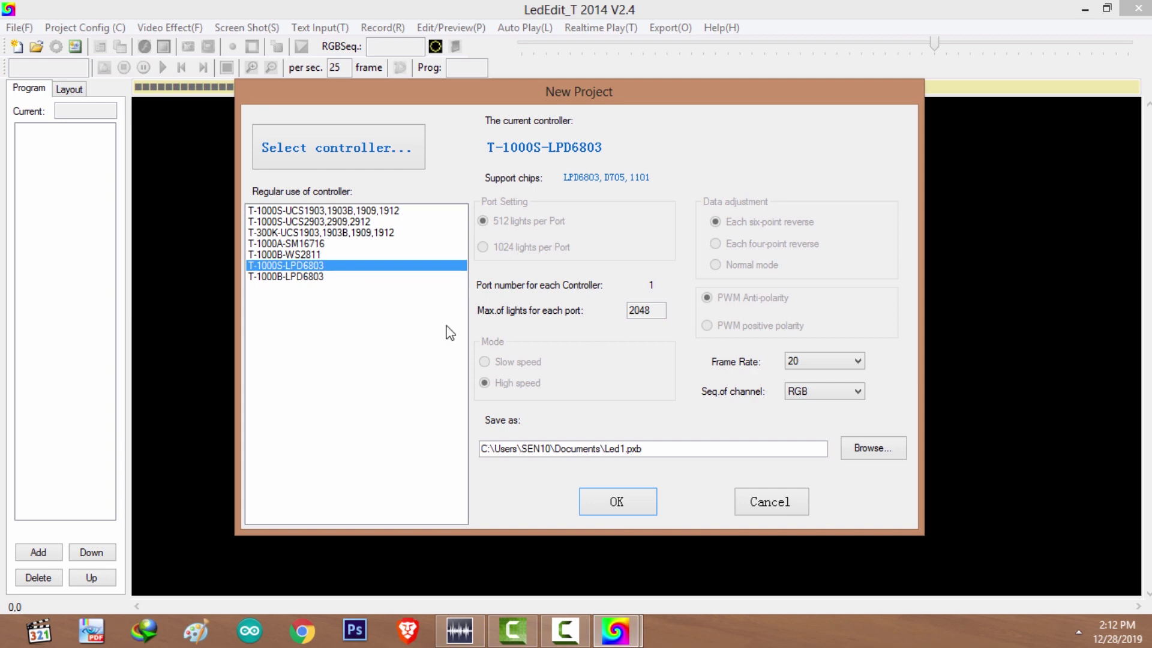
{"action": "left_click", "coordinate": [643, 507]}
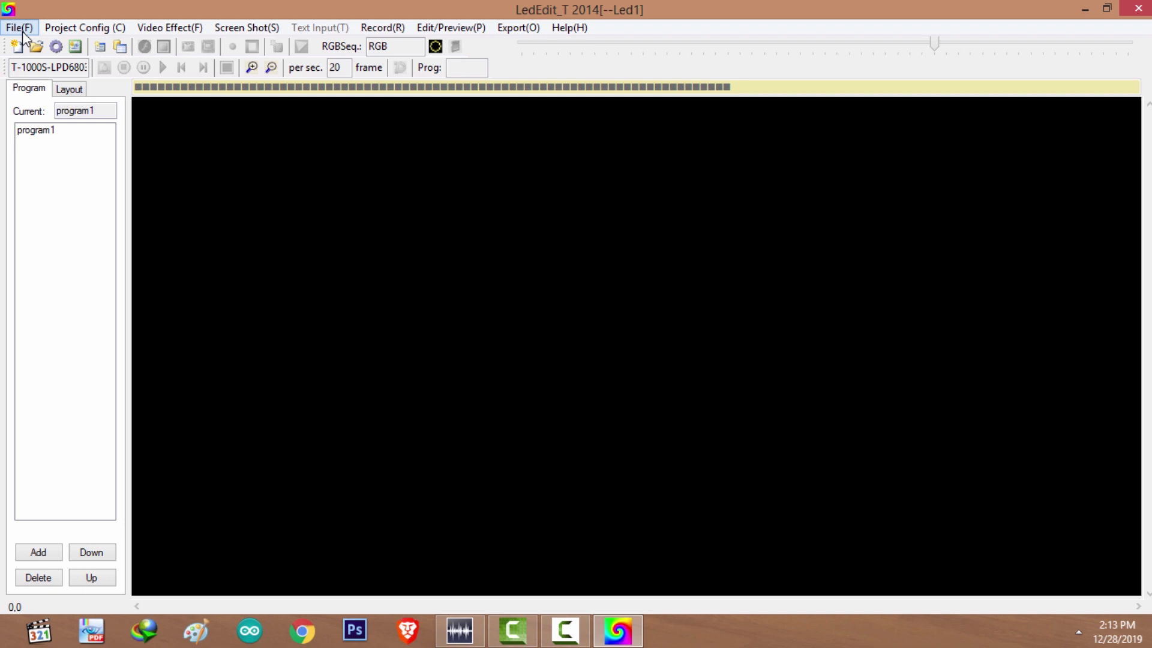
{"action": "left_click", "coordinate": [56, 47]}
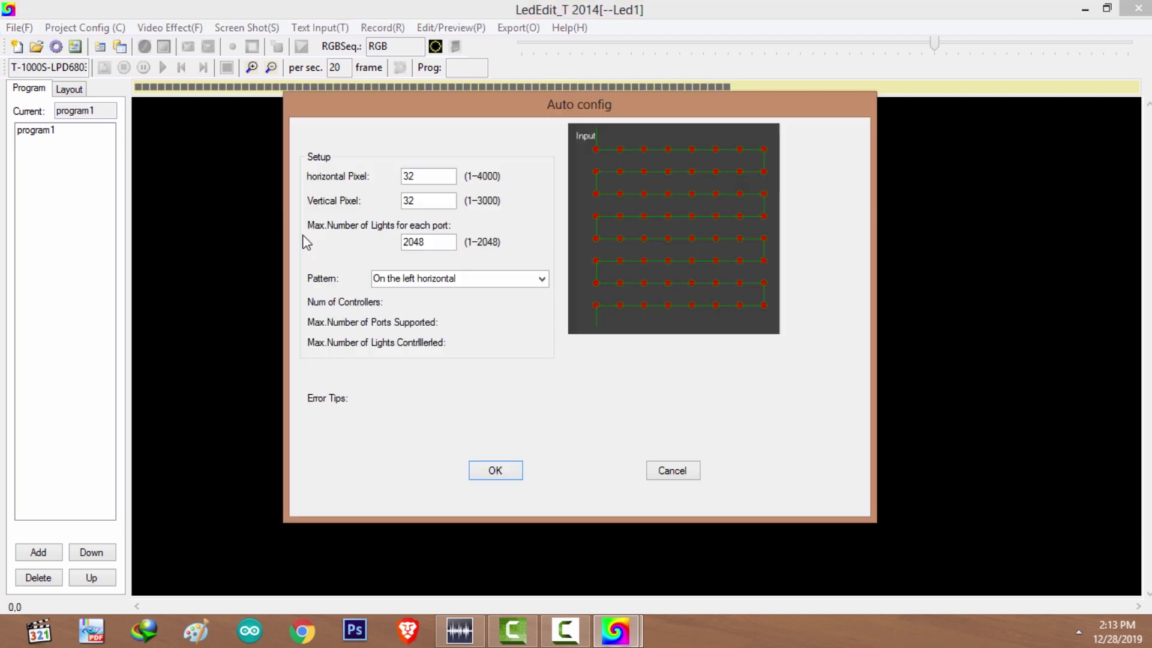
Apply the 32 × 32 auto layout (1024 LEDs) and select program1 for editing.
{"action": "left_click", "coordinate": [496, 472]}
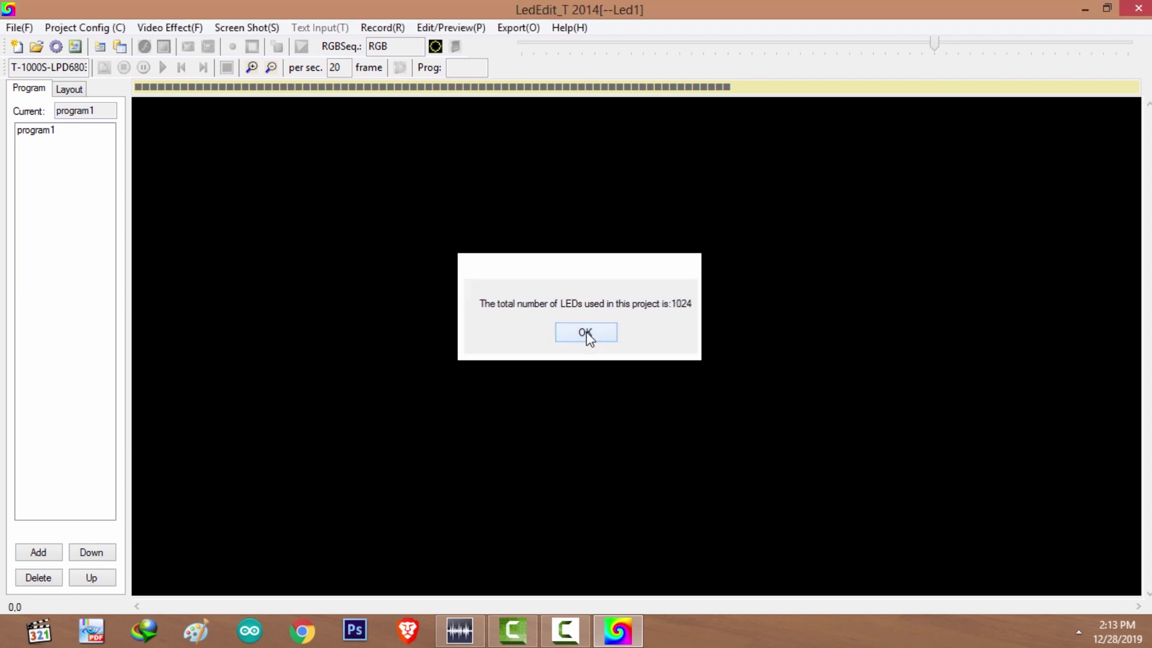
{"action": "left_click", "coordinate": [586, 332]}
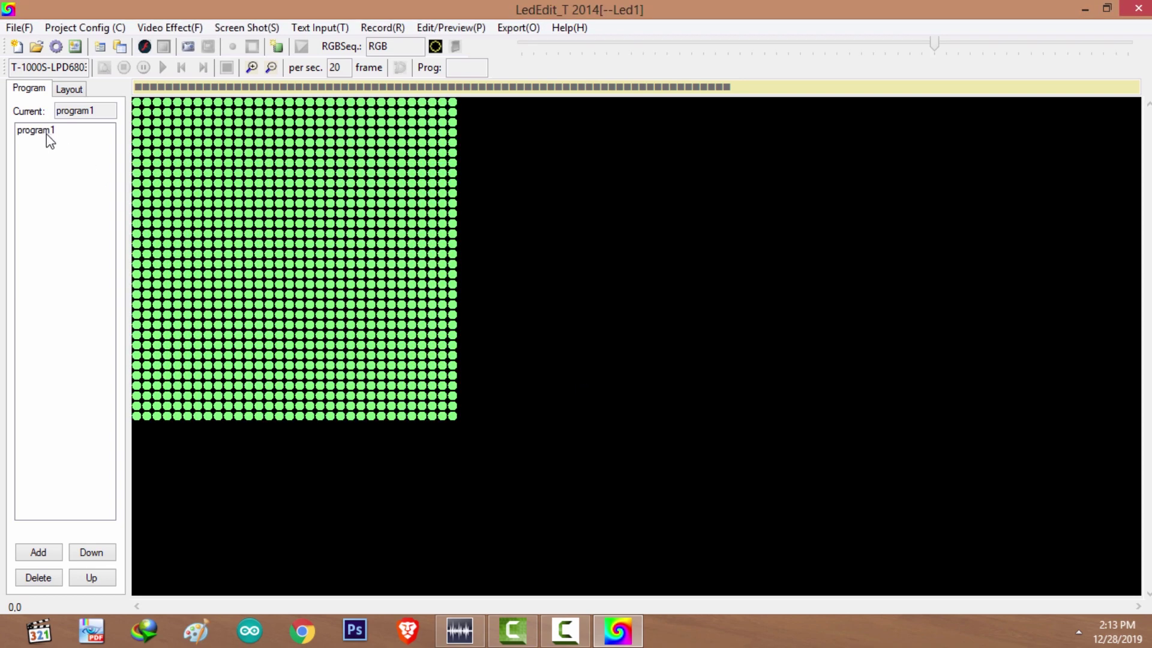
{"action": "left_click", "coordinate": [46, 135]}
{"action": "left_click", "coordinate": [169, 27]}
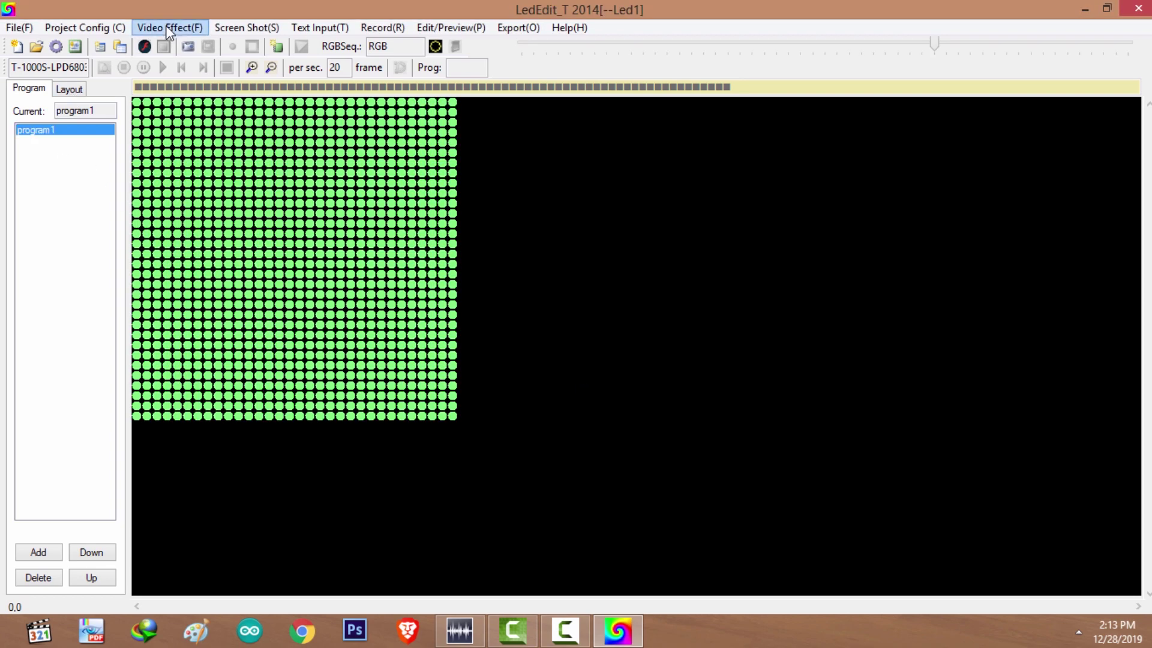
{"action": "left_click", "coordinate": [188, 48]}
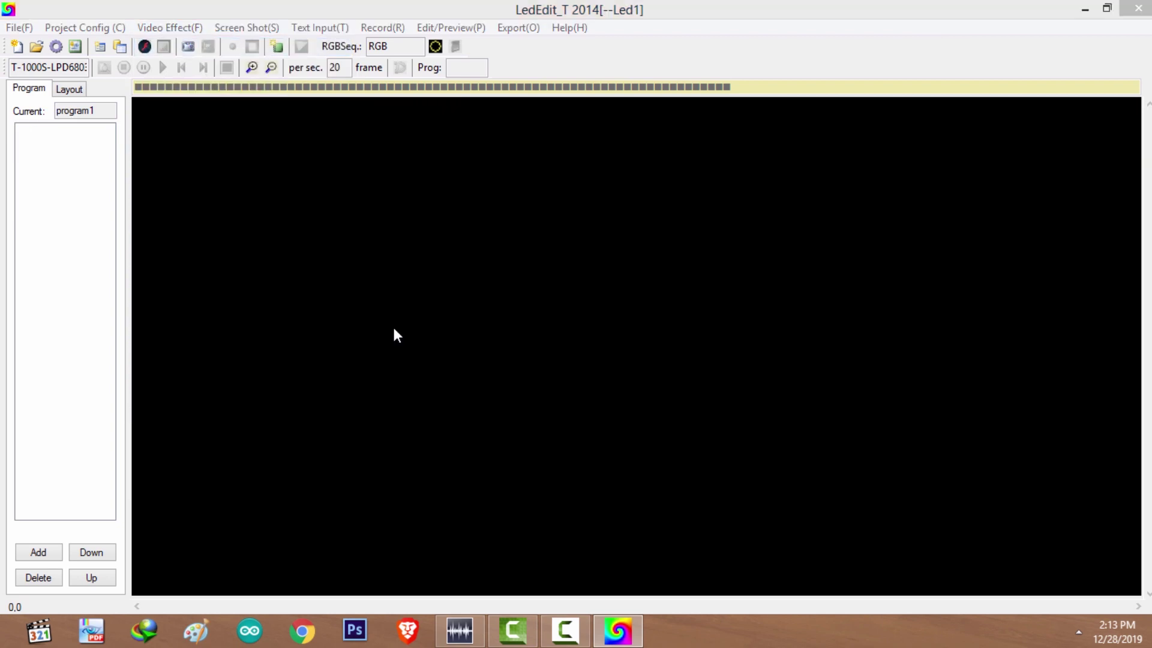
{"action": "left_click", "coordinate": [329, 243]}
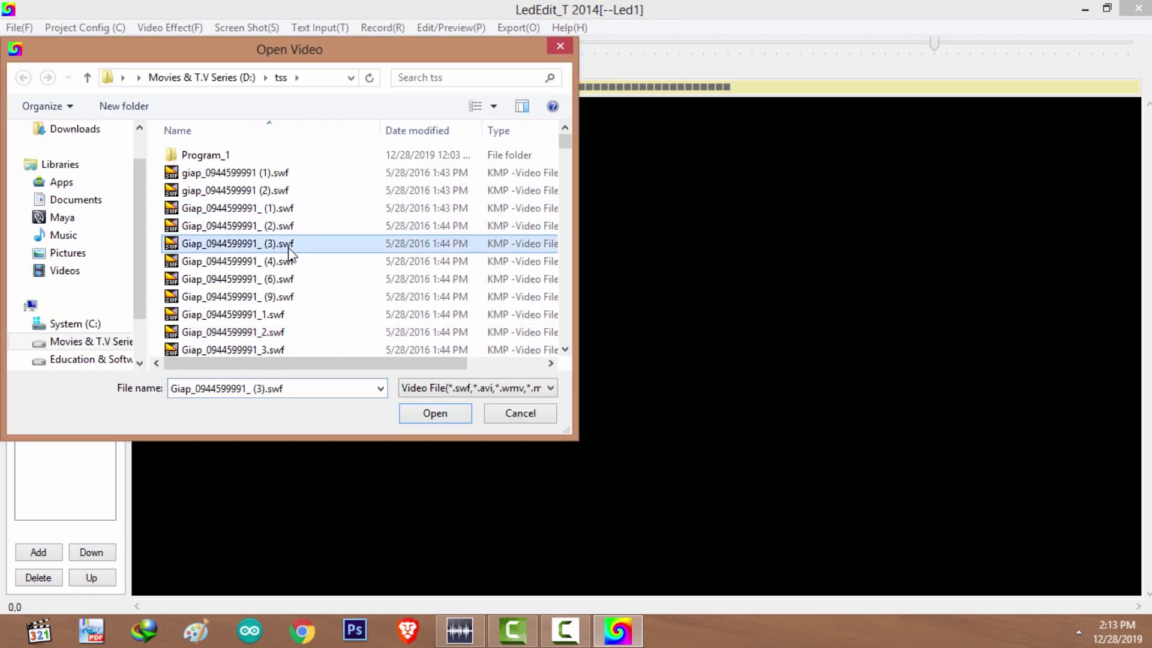
{"action": "left_click", "coordinate": [446, 413]}
{"action": "left_click", "coordinate": [446, 413]}
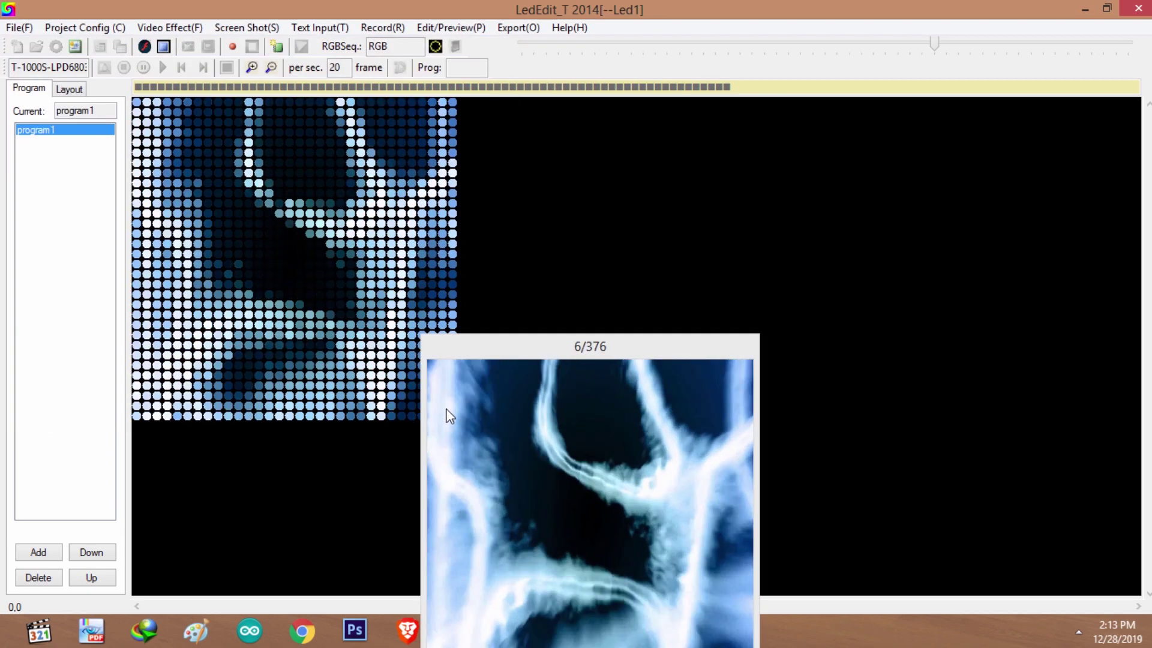
{"action": "left_click_drag", "start_coordinate": [474, 349], "coordinate": [549, 222]}
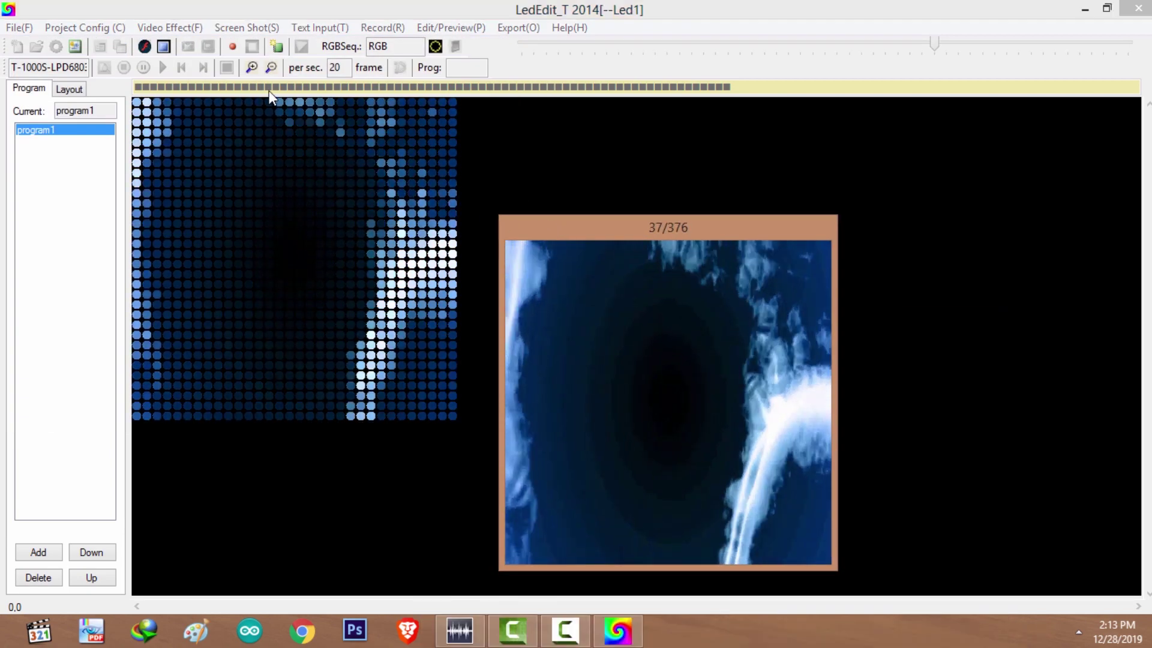
Record 32 frames of the video into program1, then close the video source.
{"action": "left_click", "coordinate": [233, 48]}
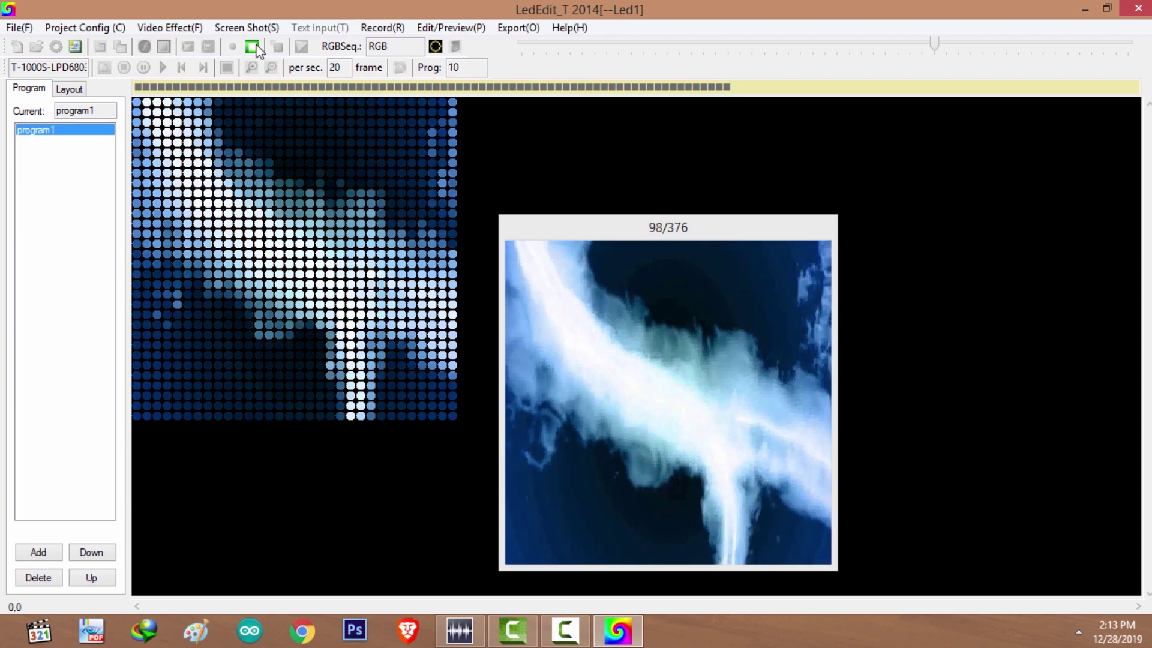
{"action": "left_click", "coordinate": [254, 48]}
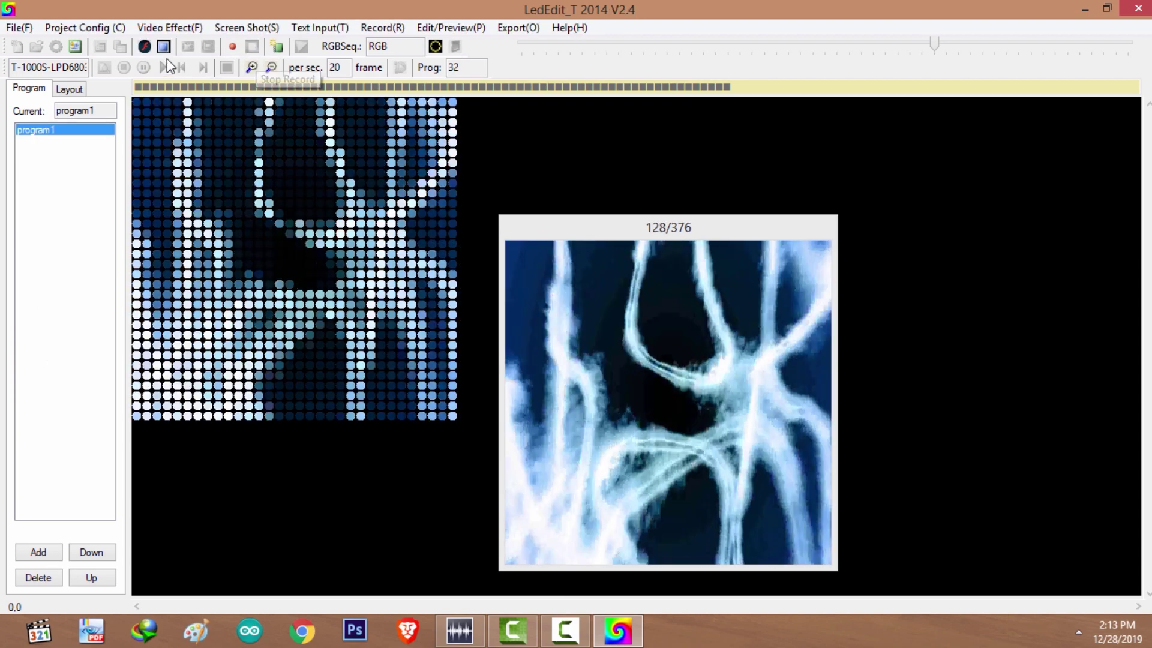
{"action": "left_click", "coordinate": [164, 48]}
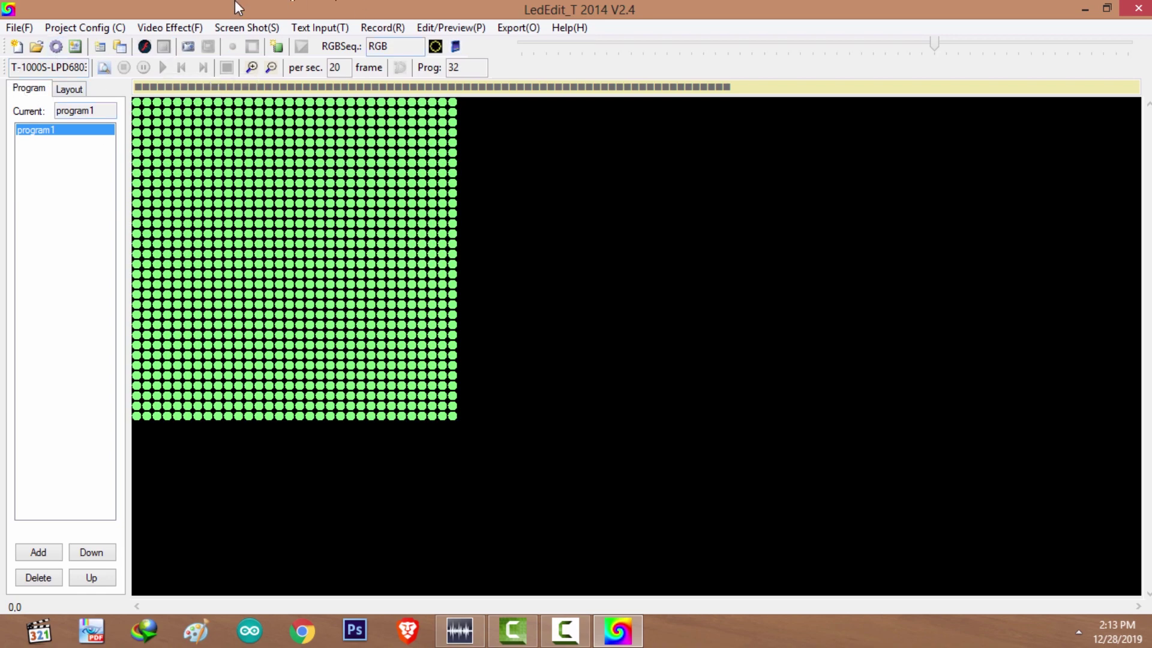
Preview the recorded effect on the LED grid, then stop playback.
{"action": "left_click", "coordinate": [162, 68]}
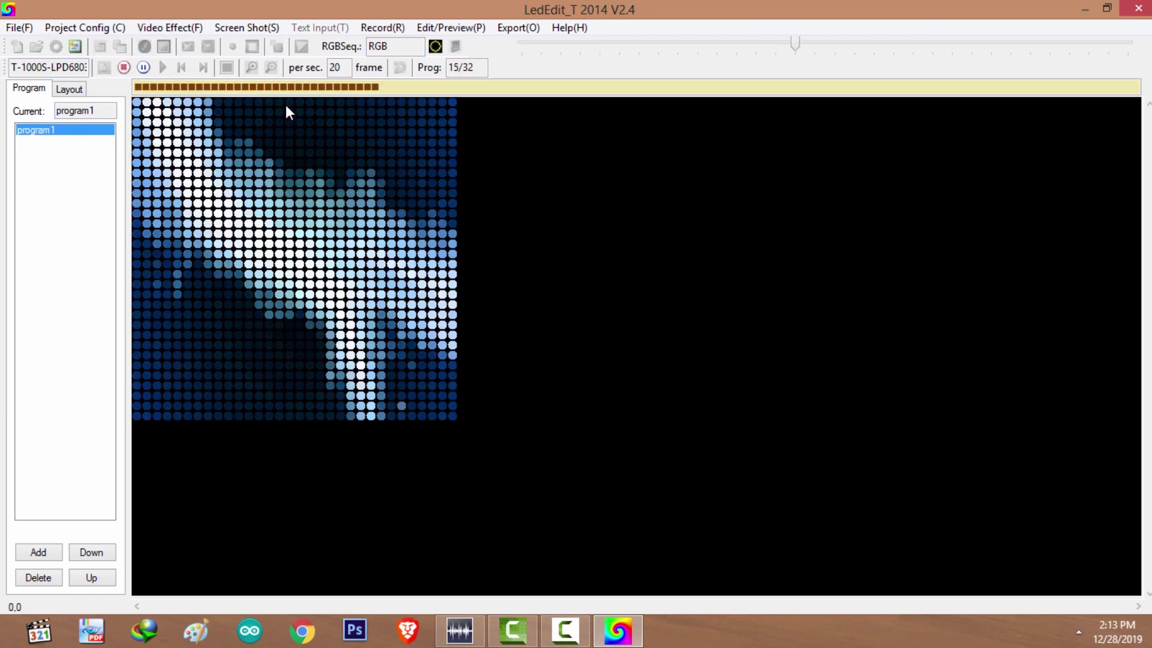
{"action": "left_click", "coordinate": [127, 69]}
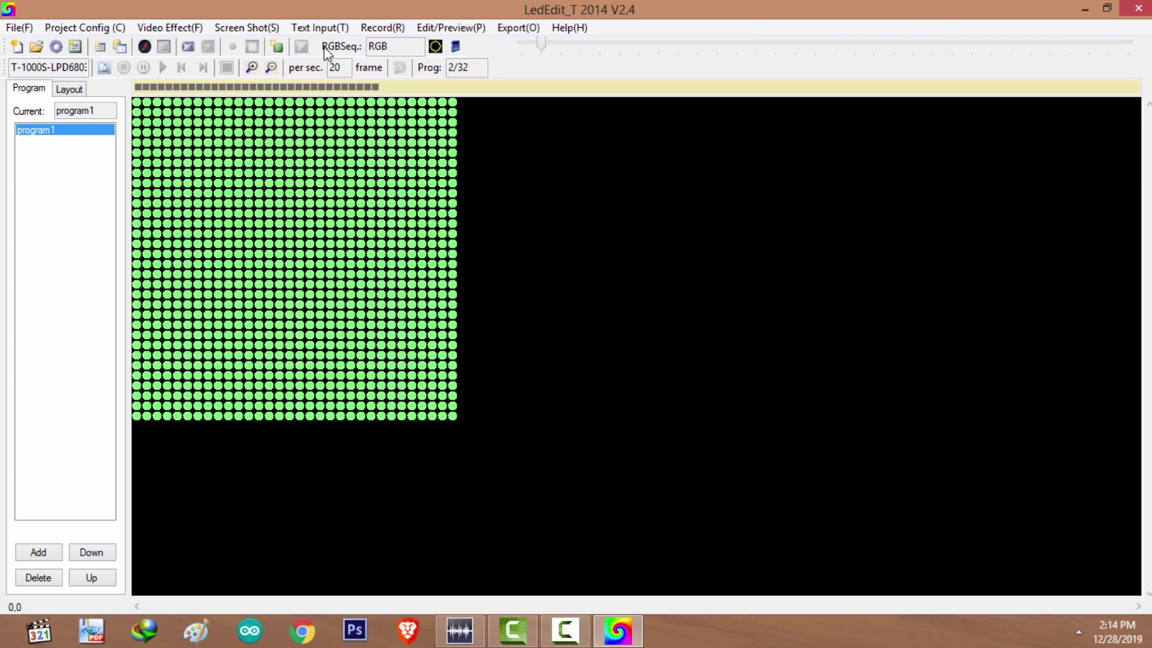
{"action": "left_click", "coordinate": [518, 27]}
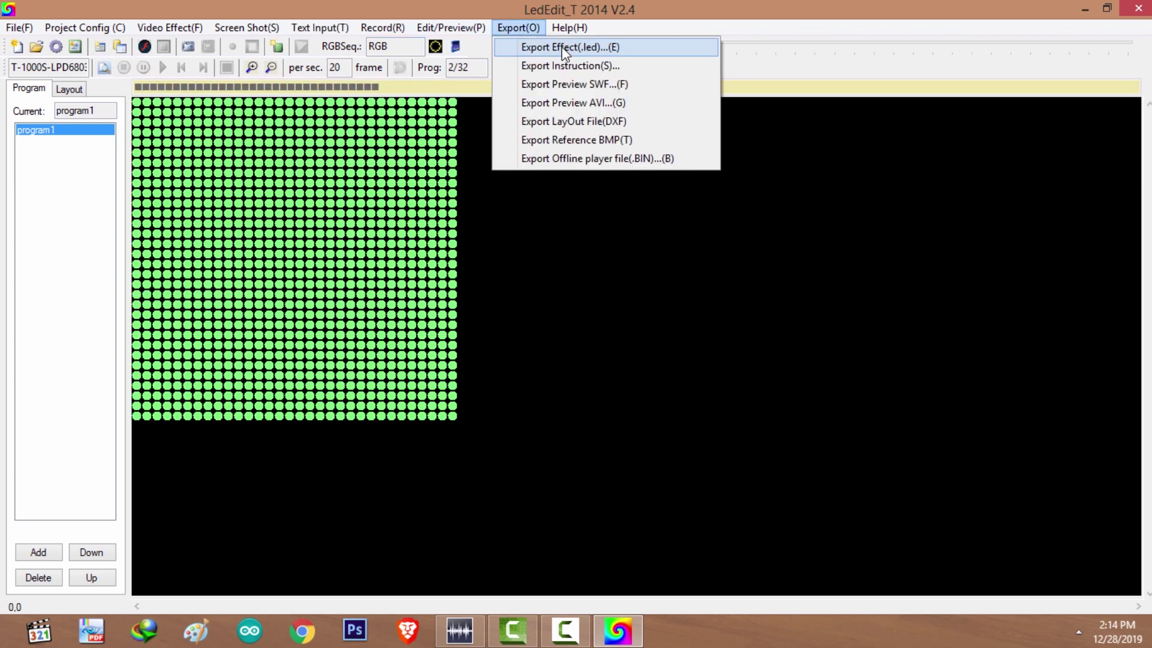
{"action": "left_click", "coordinate": [515, 28]}
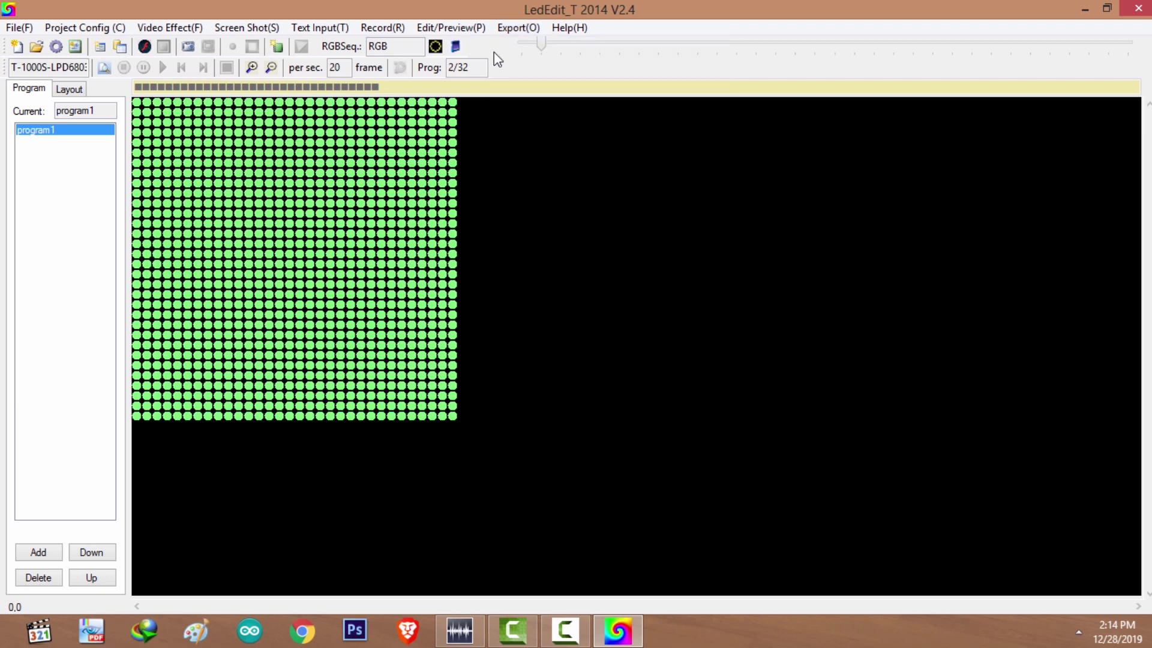
{"action": "left_click", "coordinate": [514, 24]}
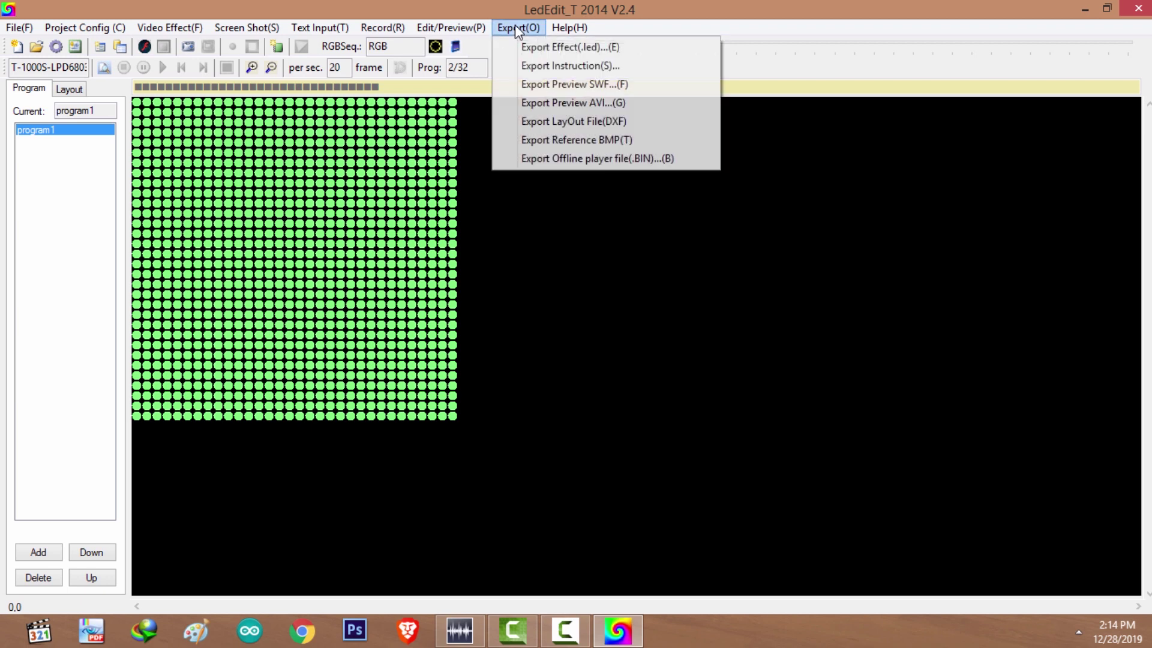
Export the effect as a .led file with default settings, then quit on the missing-file error.
{"action": "left_click", "coordinate": [548, 48]}
{"action": "left_click", "coordinate": [526, 505]}
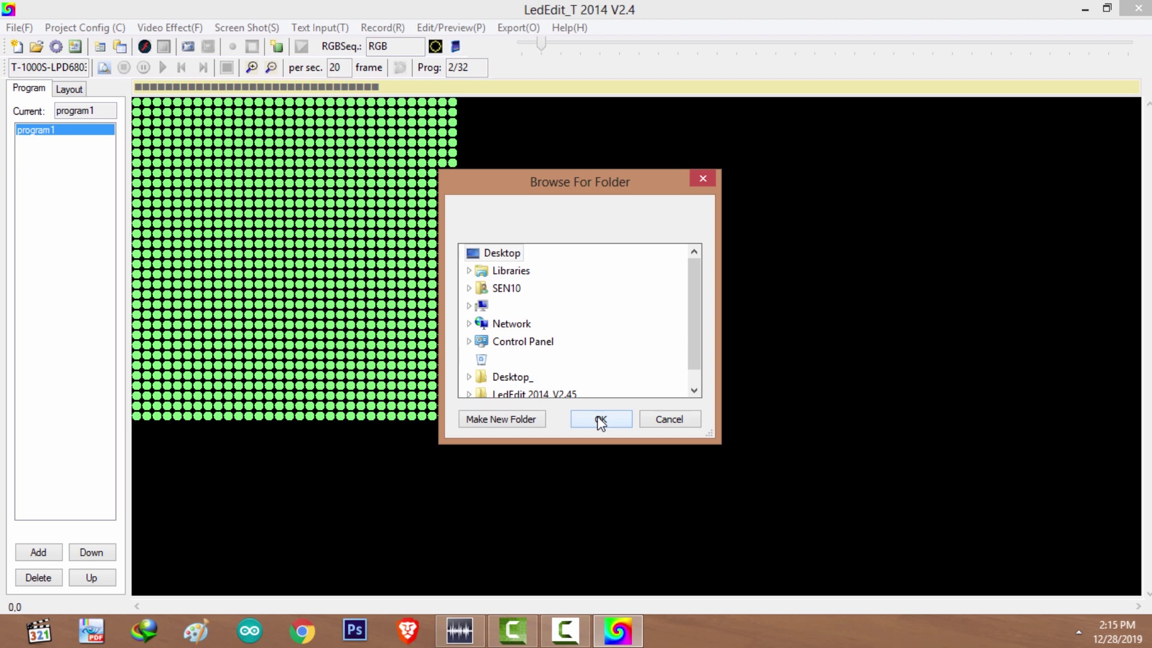
{"action": "left_click", "coordinate": [600, 420]}
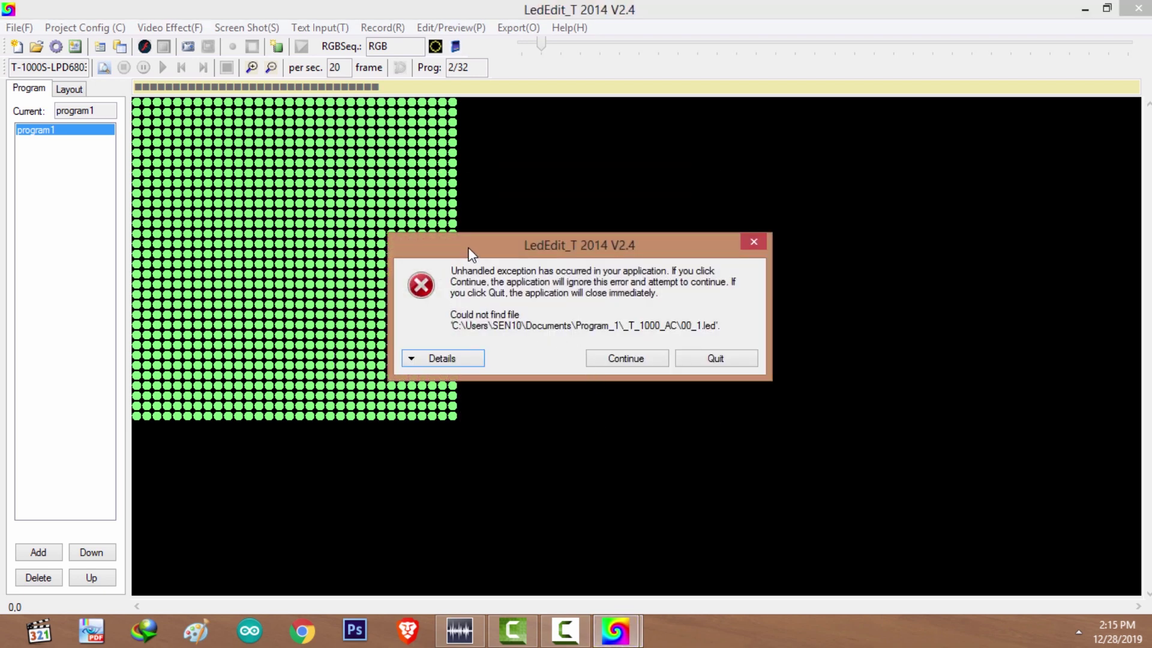
{"action": "left_click_drag", "start_coordinate": [468, 247], "coordinate": [567, 247]}
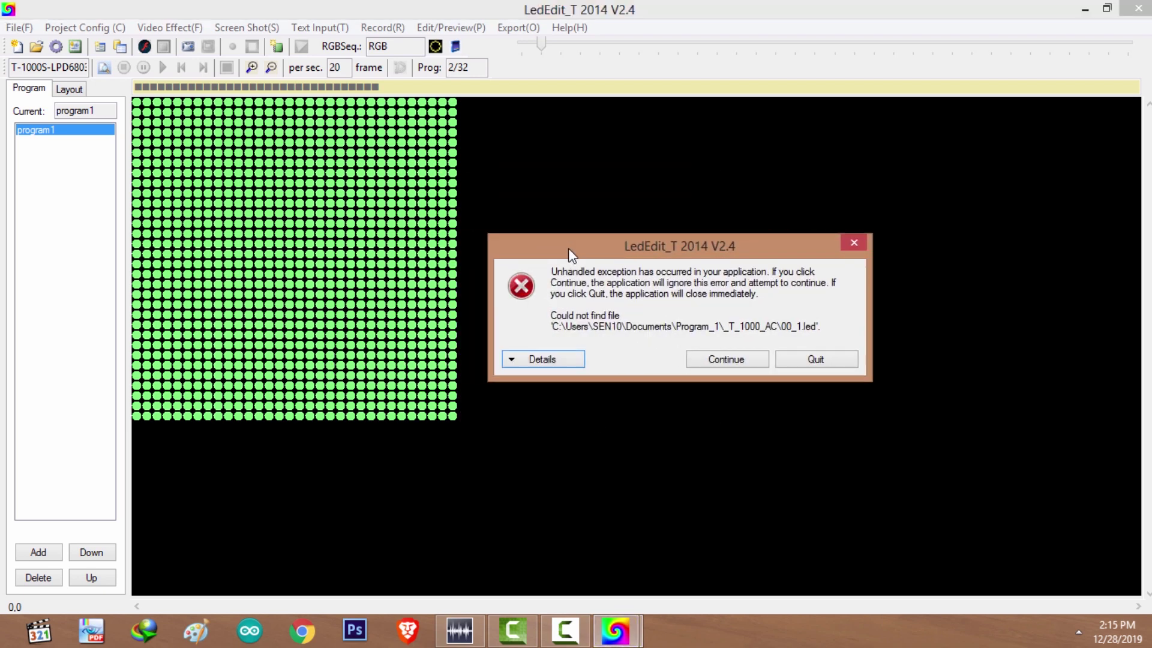
{"action": "left_click", "coordinate": [815, 360]}
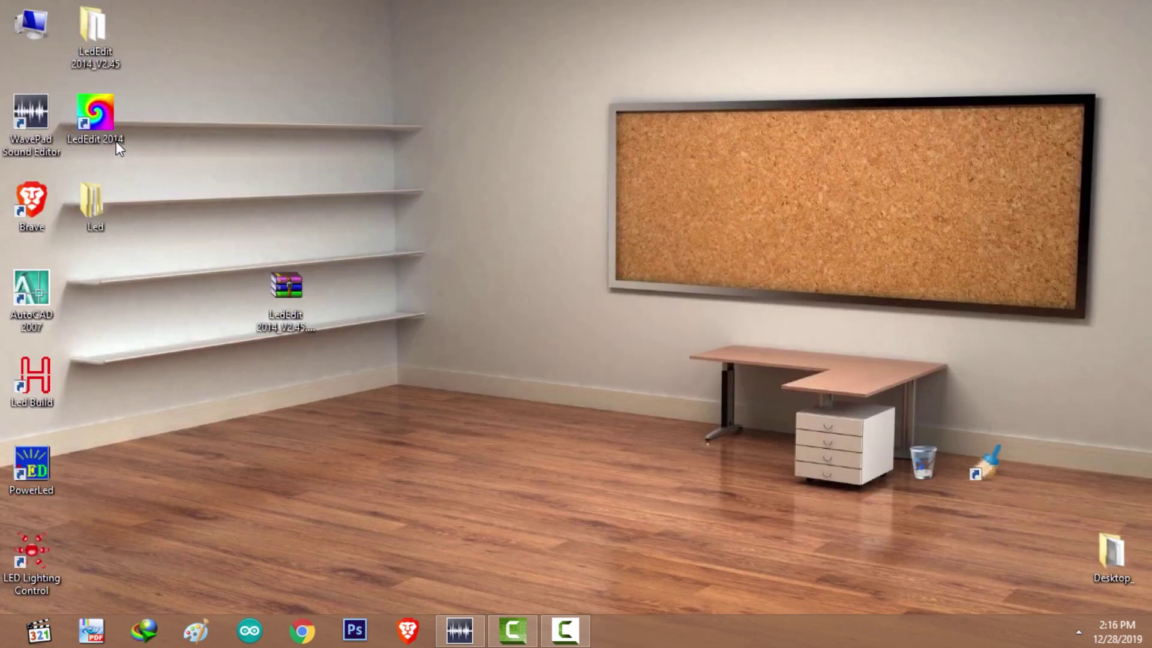
Set the LedEdit 2014 shortcut to run in Windows 7 compatibility mode as administrator.
{"action": "right_click", "coordinate": [92, 122]}
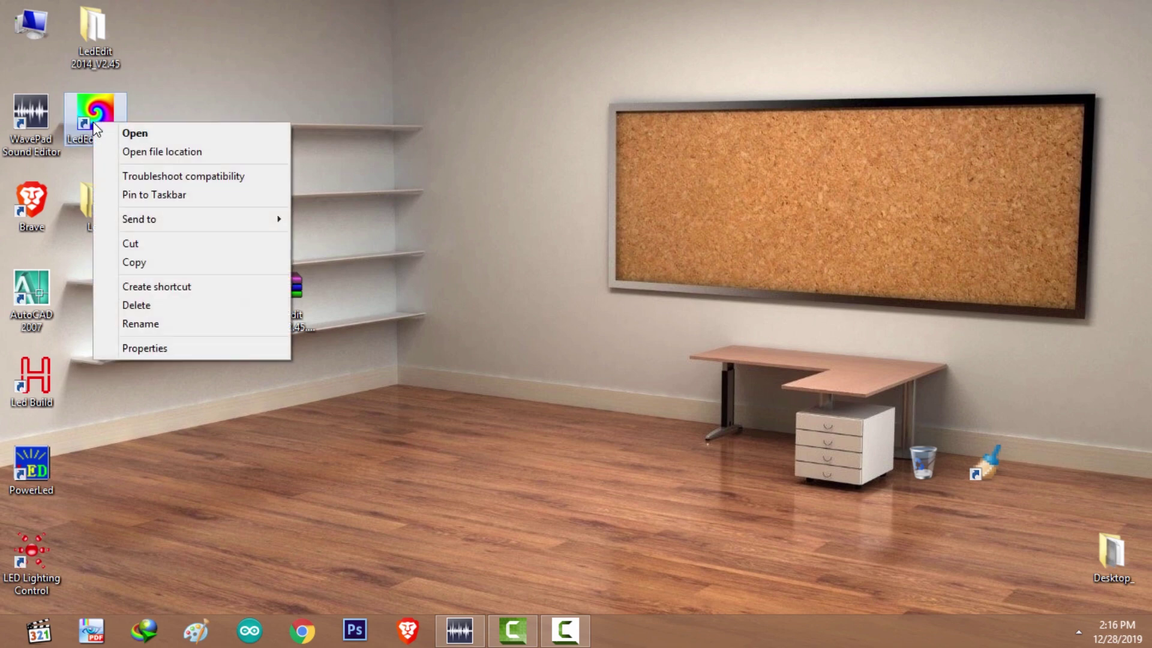
{"action": "left_click", "coordinate": [157, 353]}
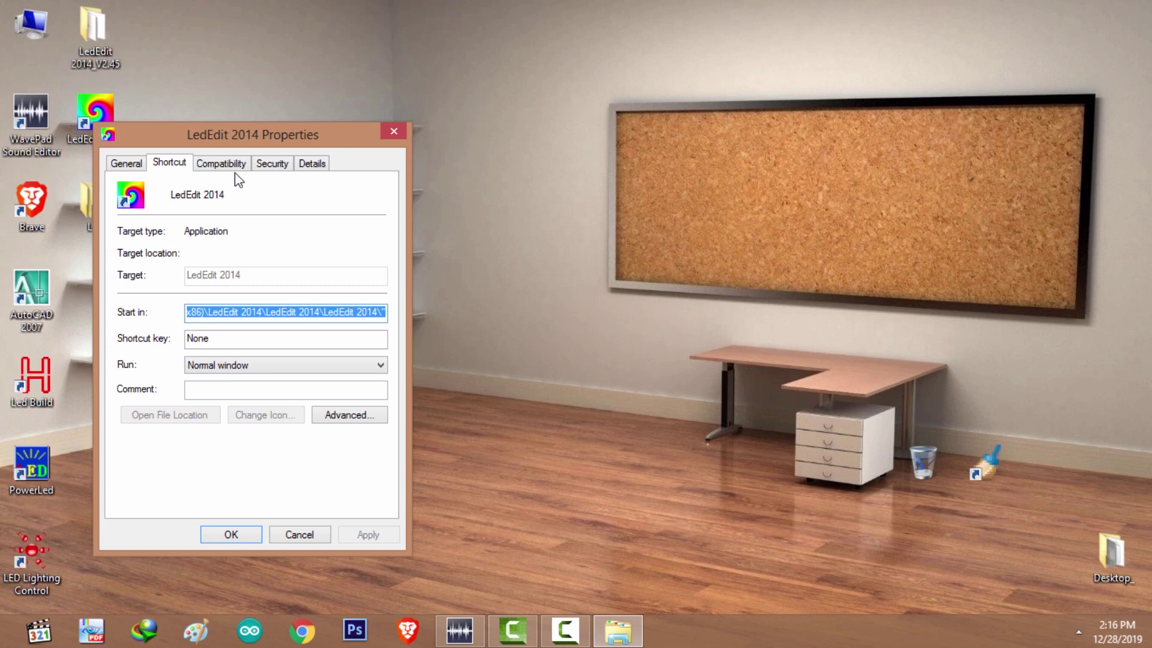
{"action": "left_click", "coordinate": [221, 163]}
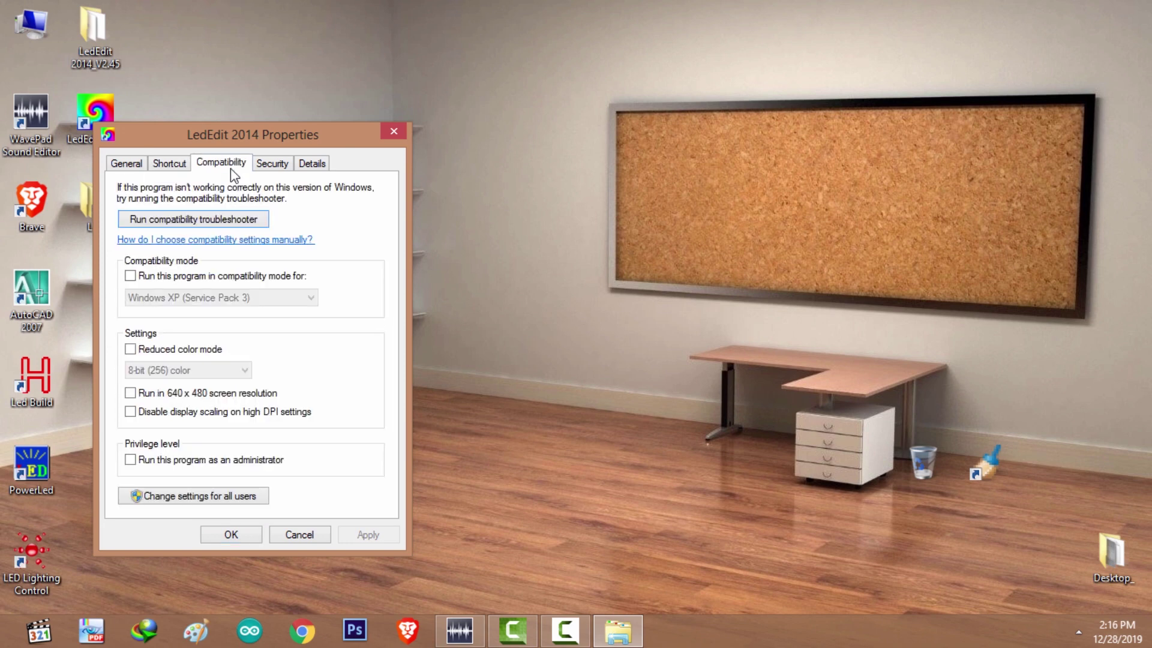
{"action": "left_click", "coordinate": [200, 280]}
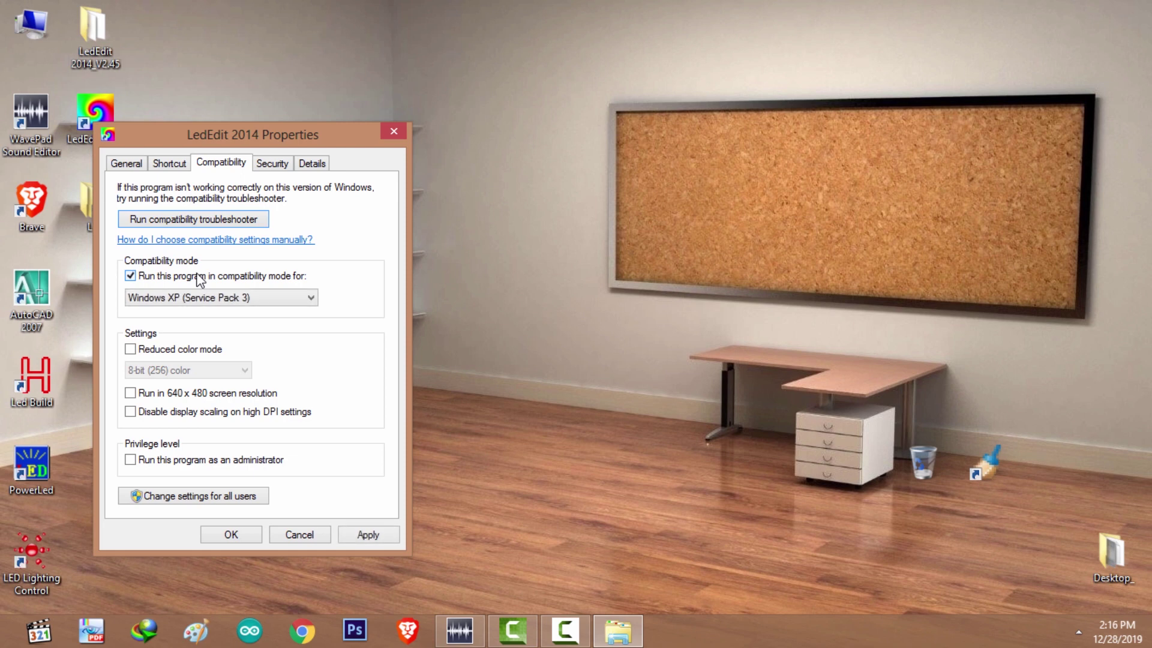
{"action": "left_click", "coordinate": [203, 304]}
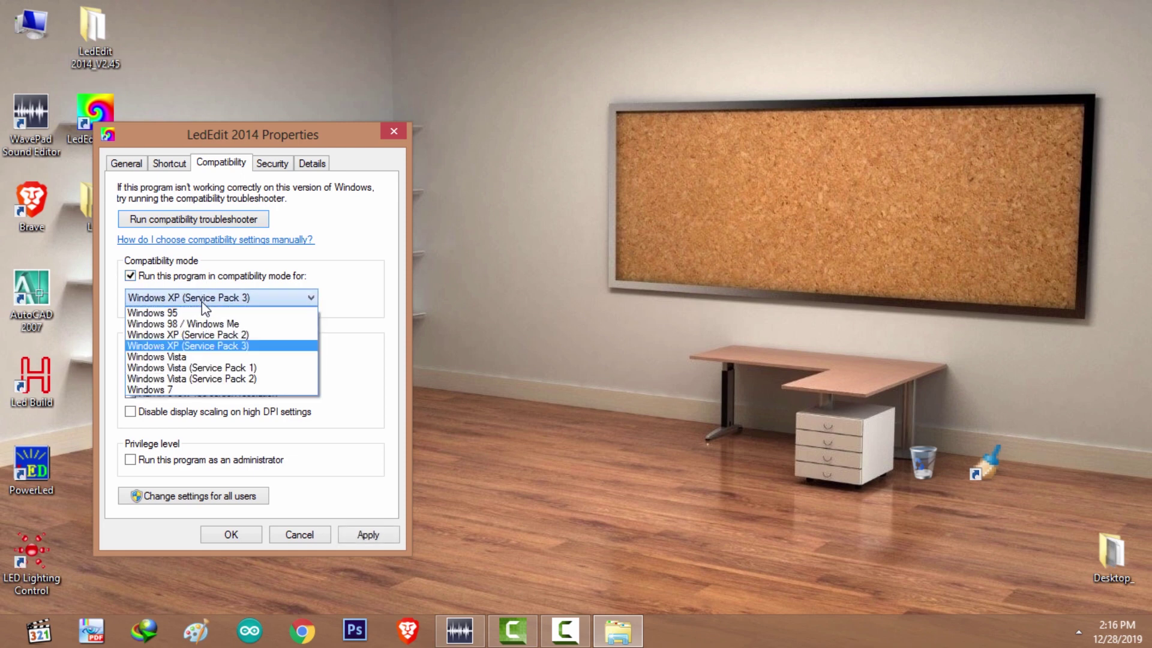
{"action": "left_click", "coordinate": [180, 389]}
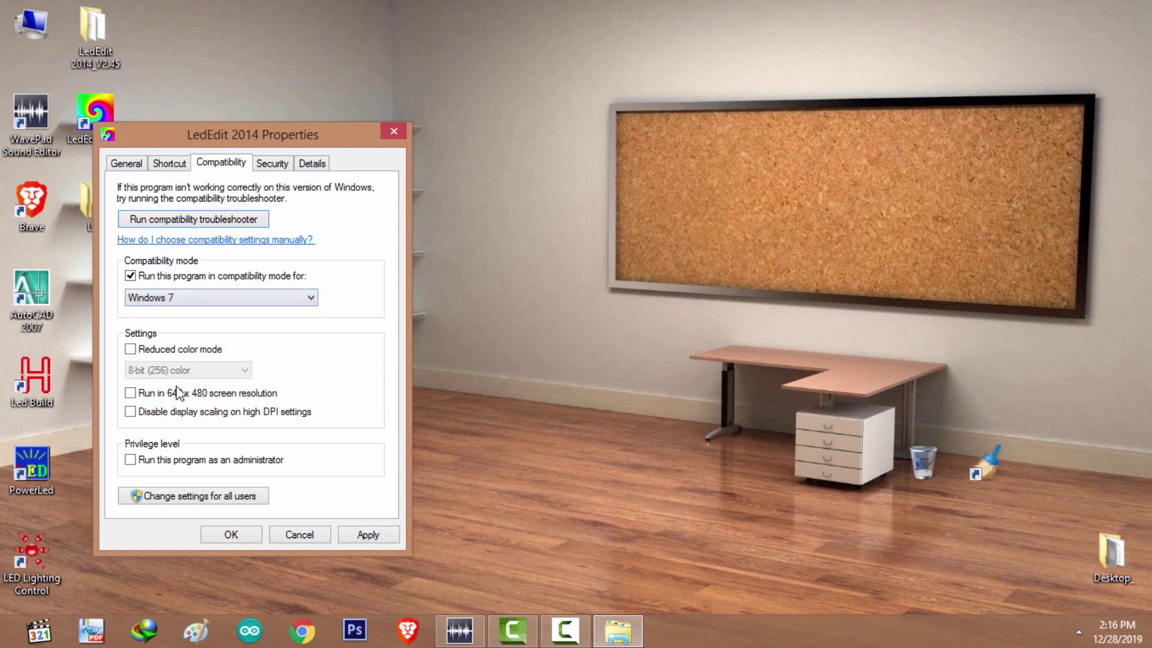
{"action": "left_click", "coordinate": [180, 462]}
{"action": "left_click", "coordinate": [363, 536]}
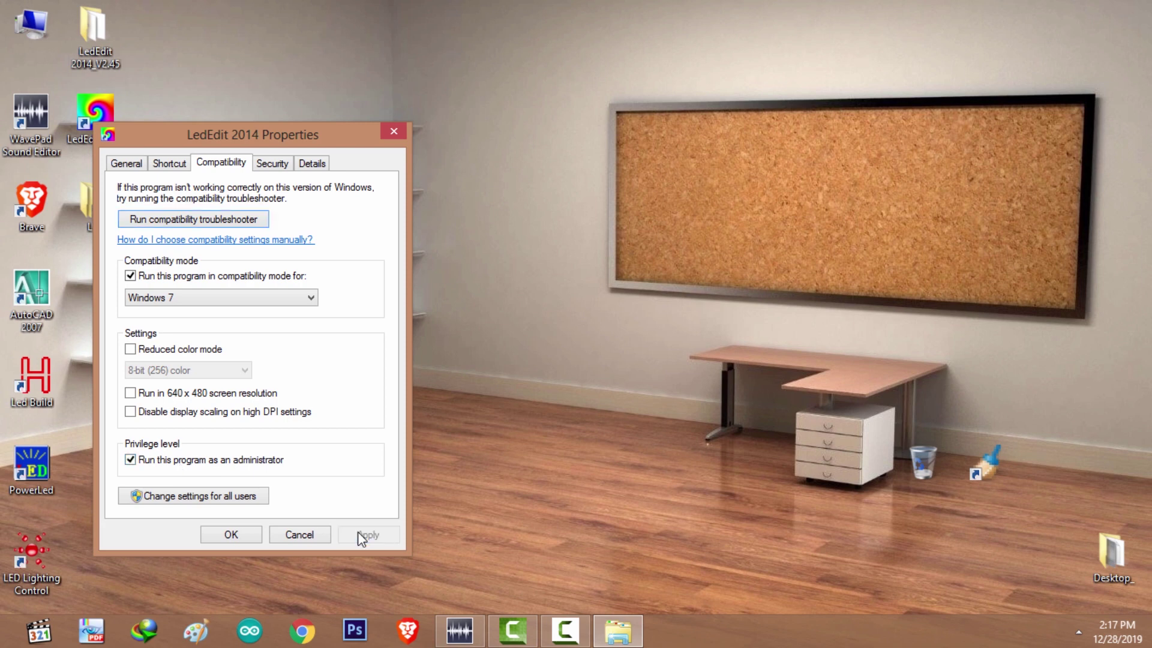
{"action": "left_click", "coordinate": [228, 534]}
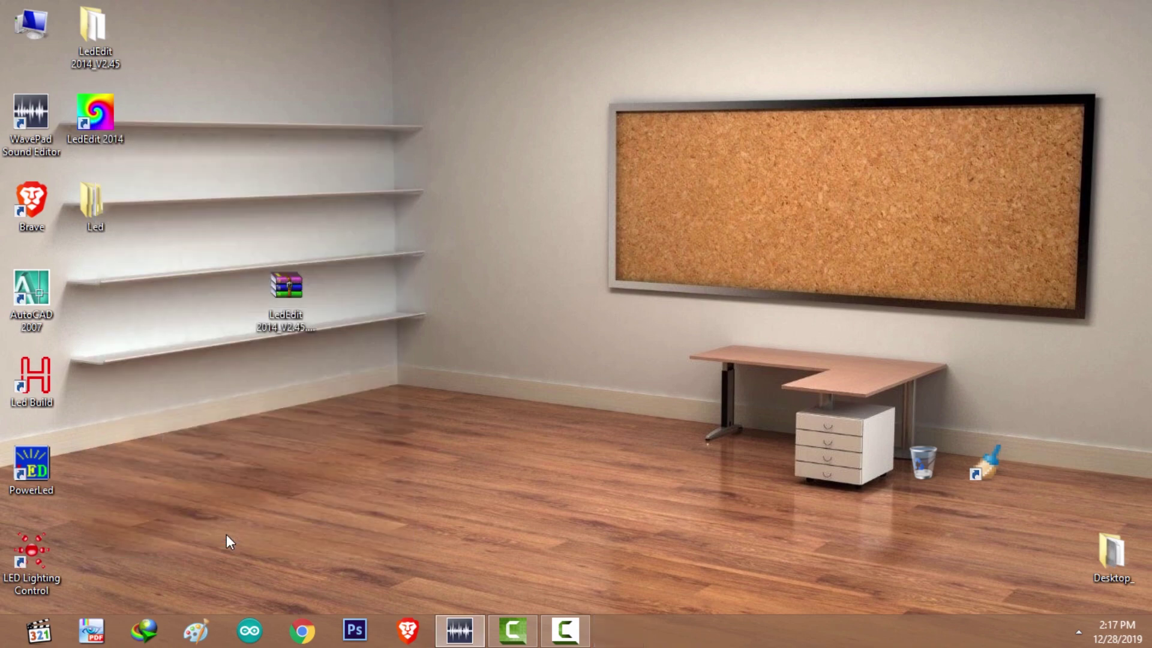
Relaunch LedEdit and create a new Led1 project with a 32 × 32 (1024 LED) layout.
{"action": "double_click", "coordinate": [111, 139]}
{"action": "left_click", "coordinate": [19, 28]}
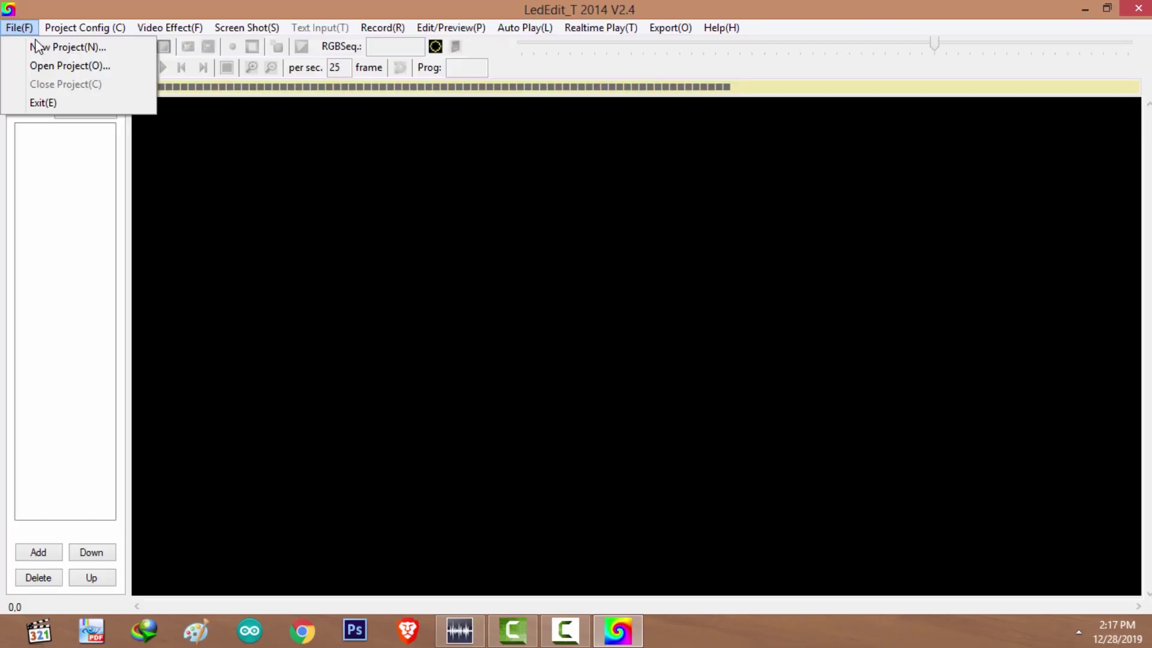
{"action": "left_click", "coordinate": [40, 48]}
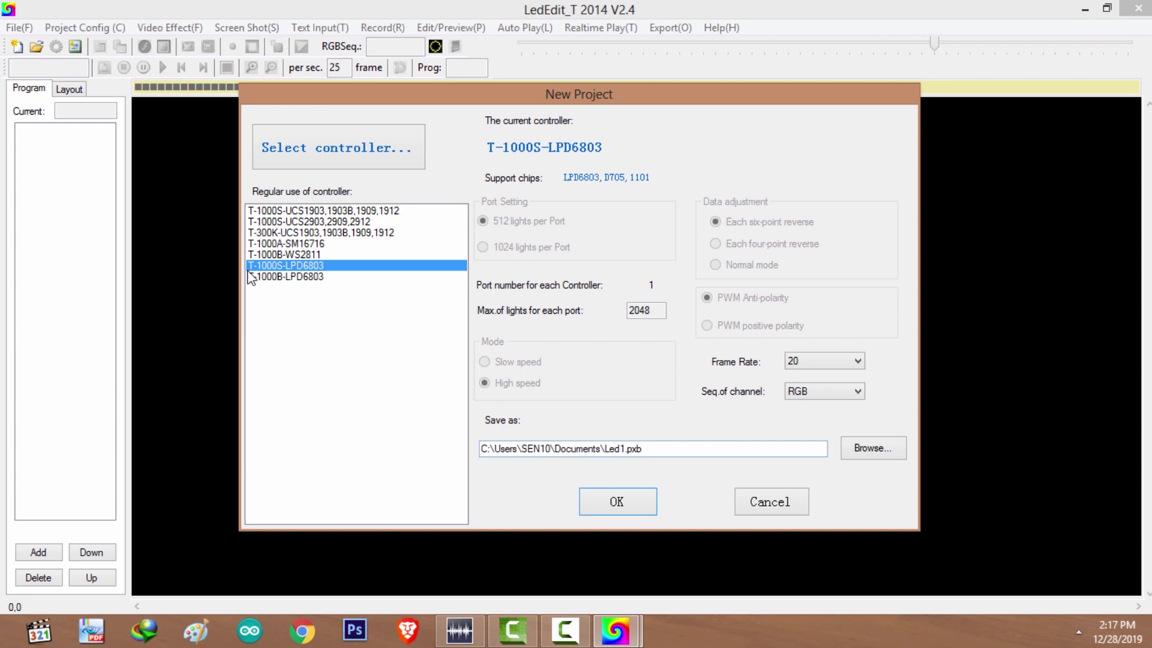
{"action": "left_click", "coordinate": [618, 501]}
{"action": "left_click", "coordinate": [55, 46]}
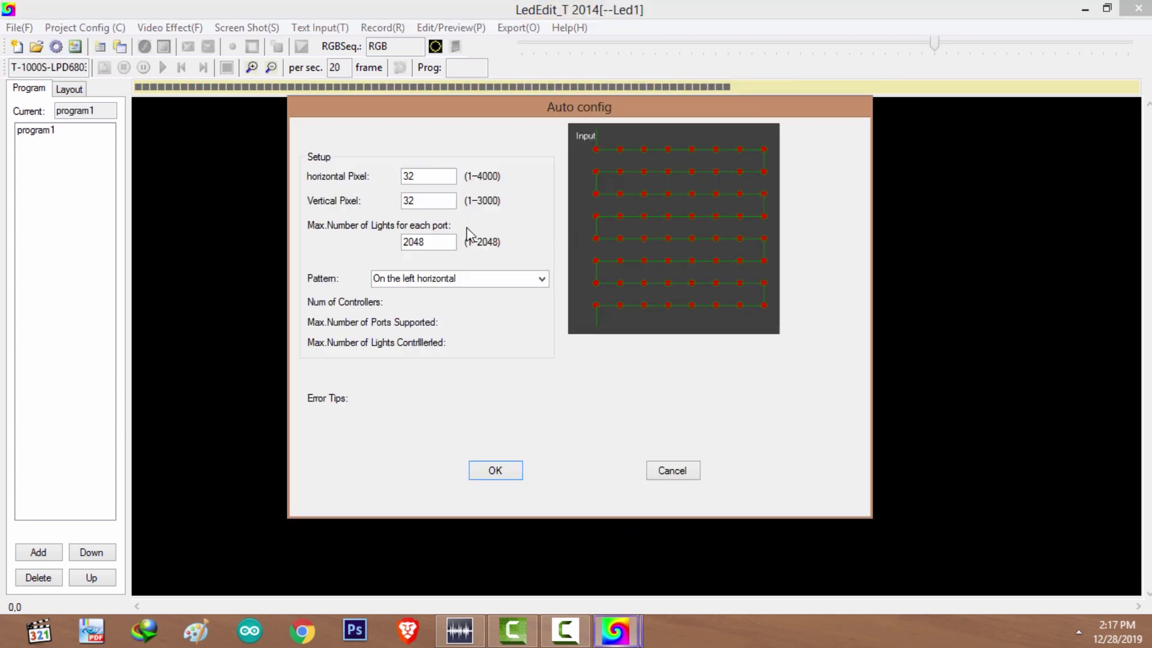
{"action": "left_click", "coordinate": [504, 471]}
{"action": "left_click", "coordinate": [581, 332]}
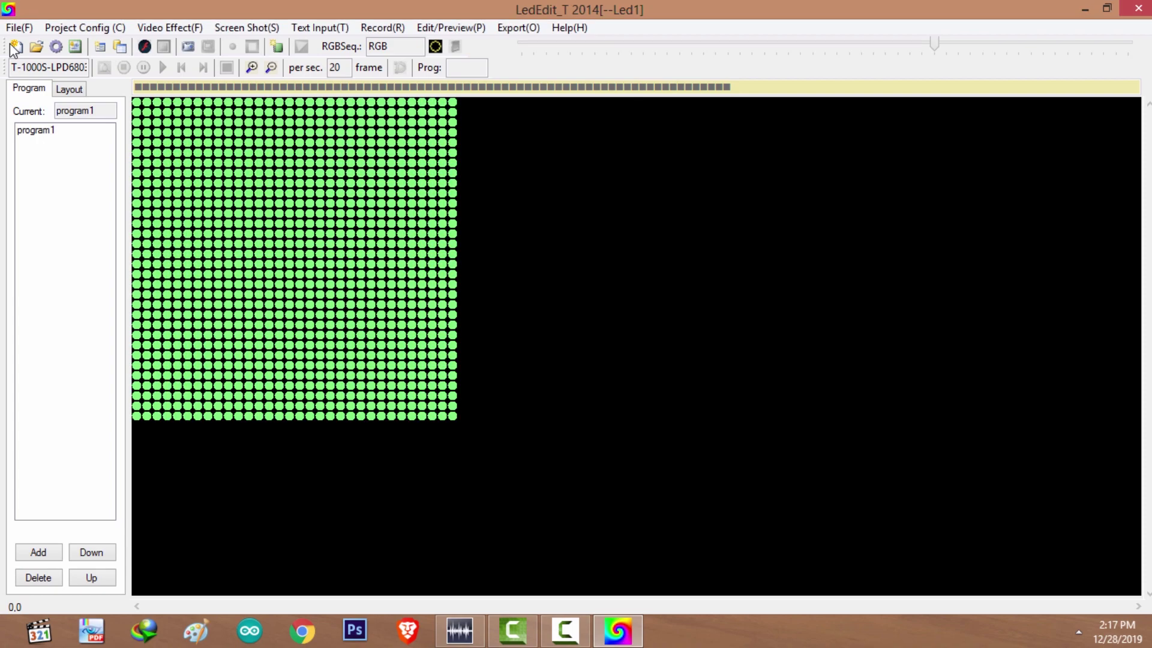
Load the .swf video file as an effect and select program1.
{"action": "left_click", "coordinate": [151, 28]}
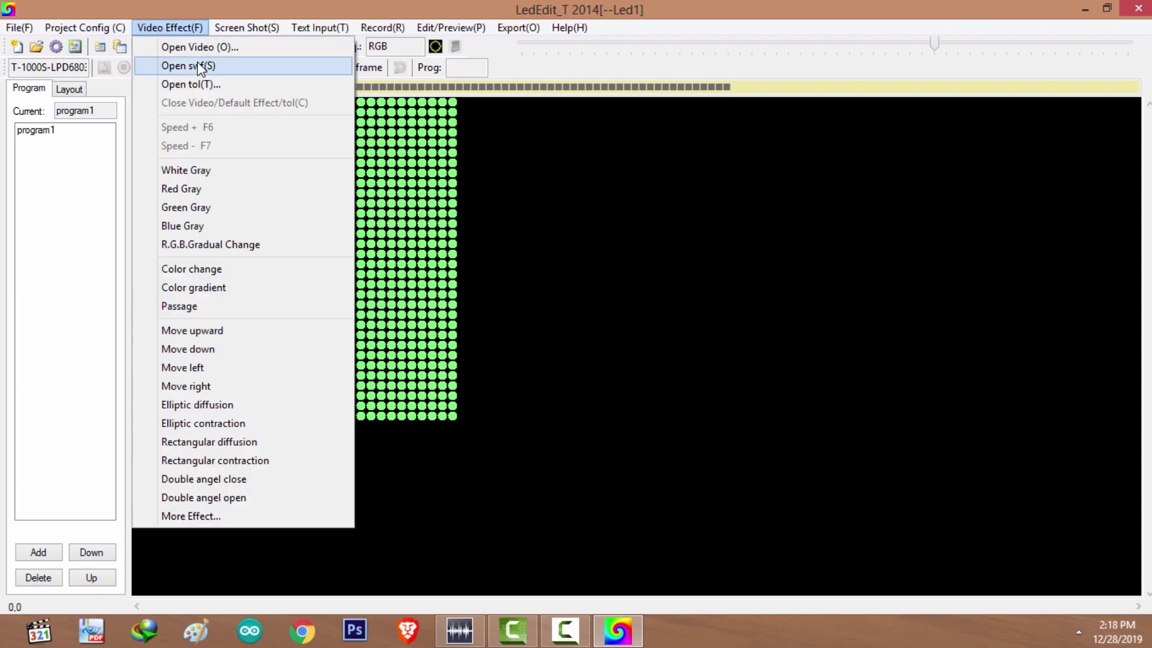
{"action": "left_click", "coordinate": [230, 48]}
{"action": "left_click", "coordinate": [224, 258]}
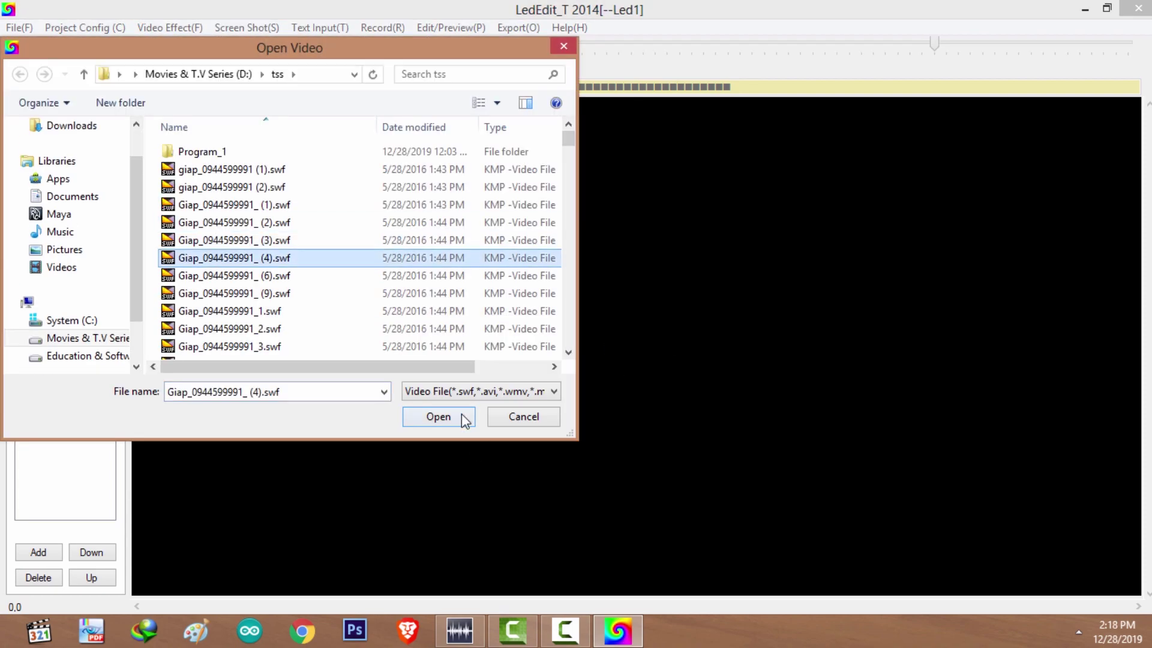
{"action": "left_click", "coordinate": [462, 420]}
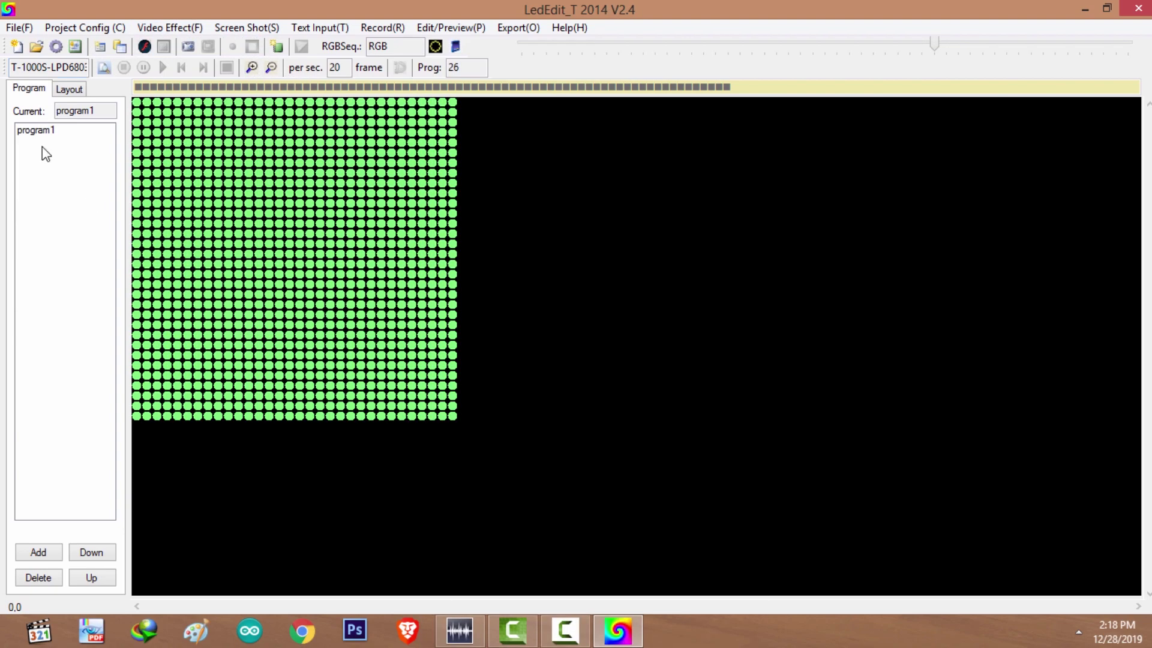
{"action": "left_click", "coordinate": [35, 133]}
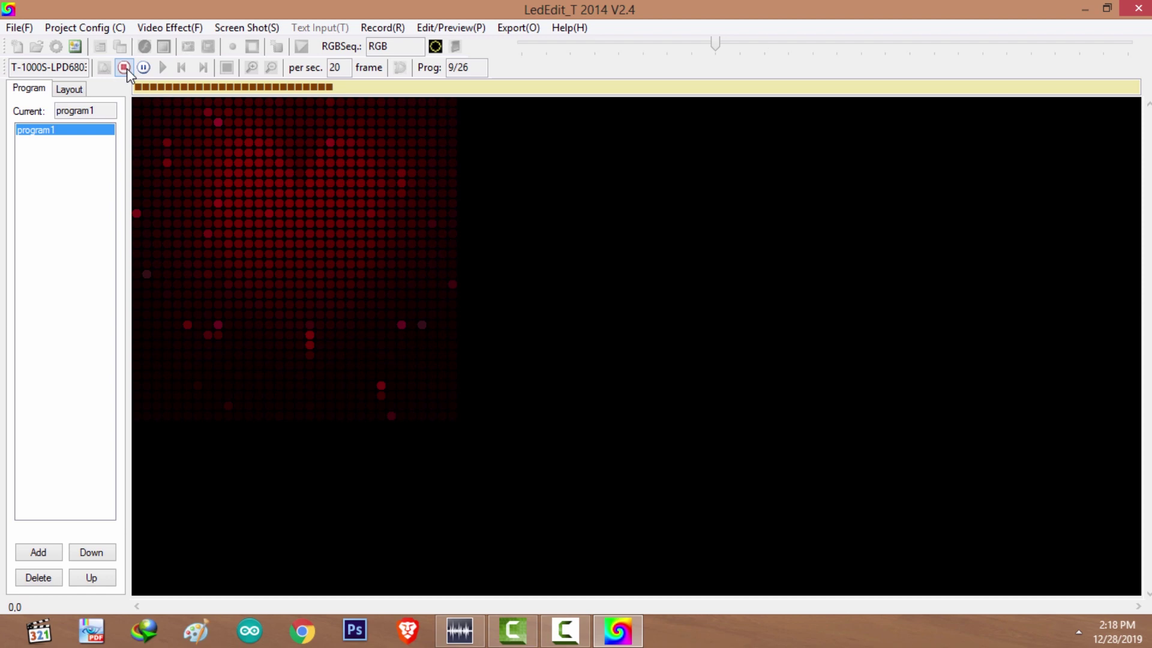
Stop the preview, export the effect with Make effect using default settings, and move the resulting error aside.
{"action": "left_click", "coordinate": [124, 67]}
{"action": "left_click", "coordinate": [518, 28]}
{"action": "left_click", "coordinate": [562, 44]}
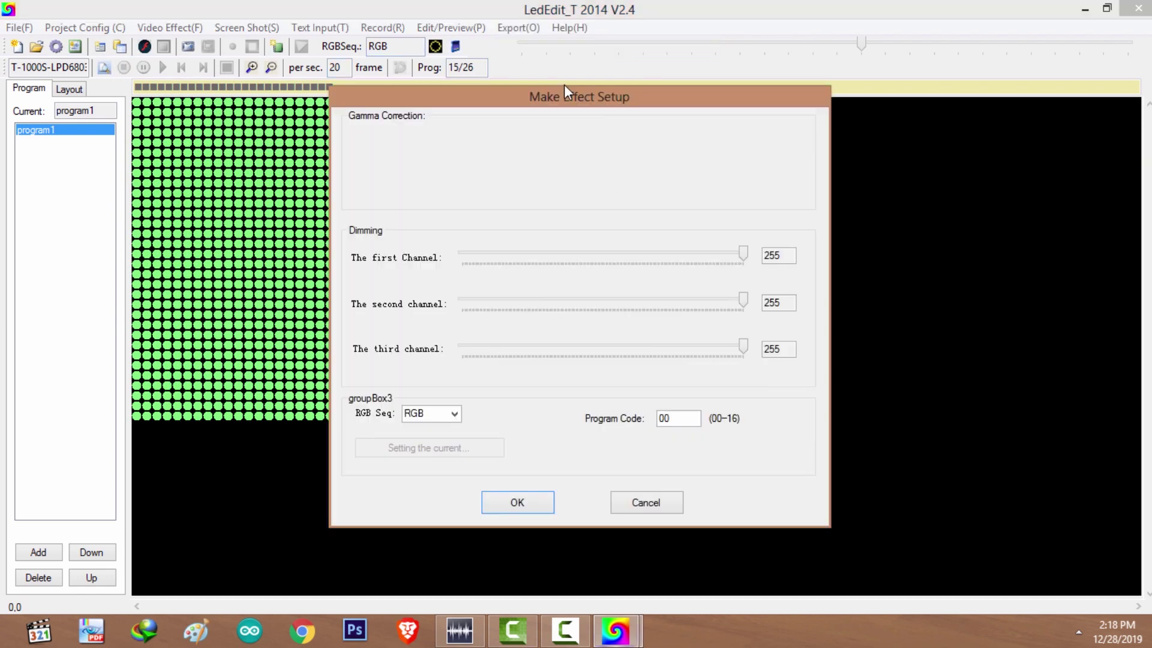
{"action": "left_click", "coordinate": [509, 505]}
{"action": "left_click", "coordinate": [599, 417]}
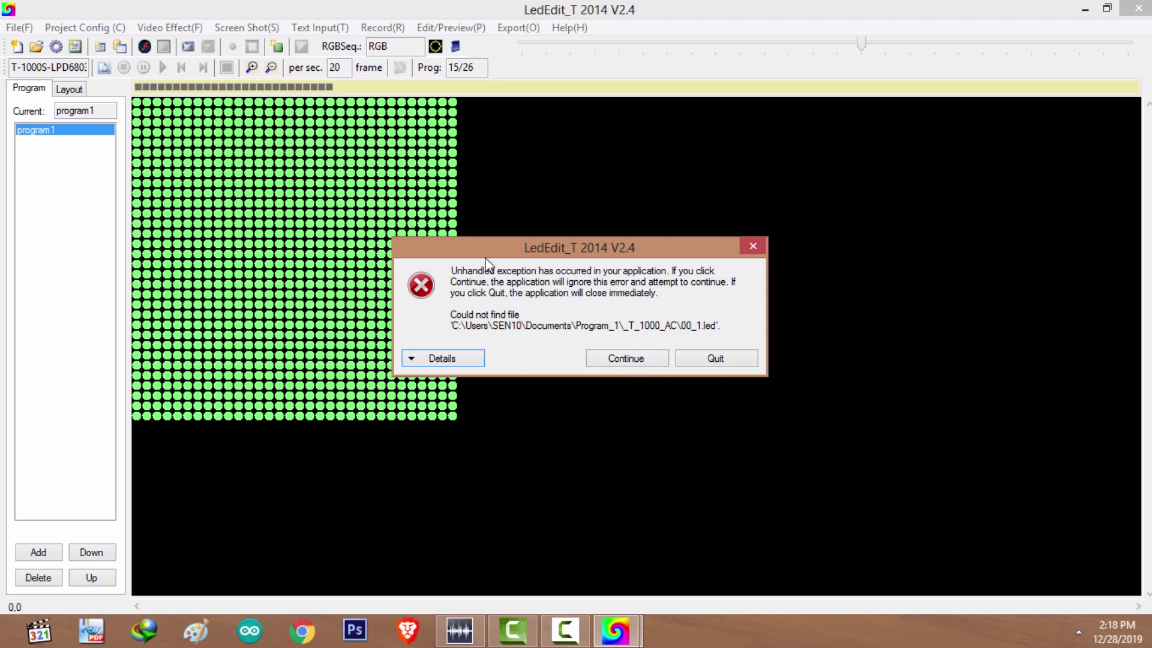
{"action": "left_click_drag", "start_coordinate": [469, 243], "coordinate": [584, 286]}
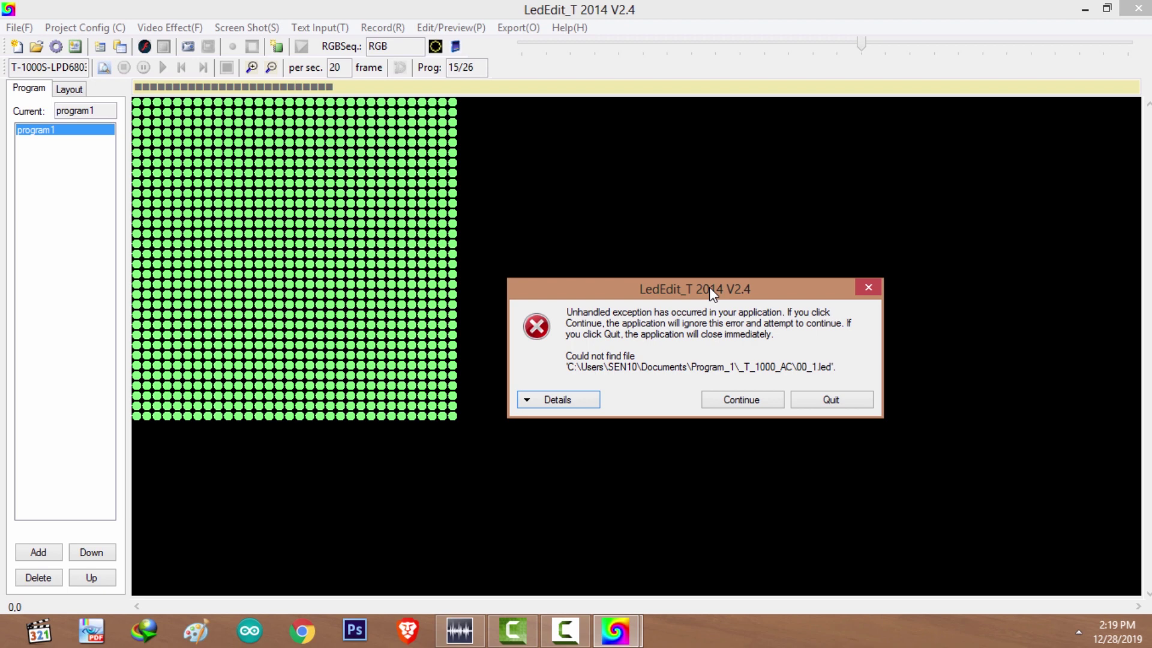
Expand the exception details and copy the output folder path from the File name line.
{"action": "left_click", "coordinate": [549, 401]}
{"action": "left_click_drag", "start_coordinate": [550, 289], "coordinate": [550, 207]}
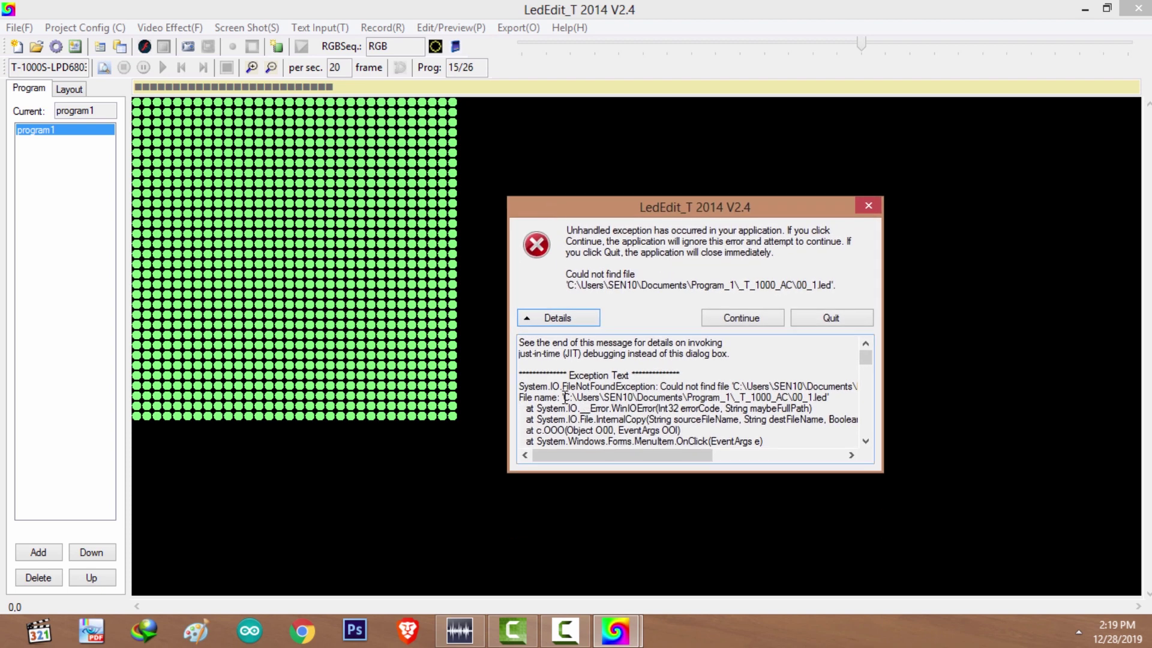
{"action": "left_click_drag", "start_coordinate": [565, 397], "coordinate": [791, 398]}
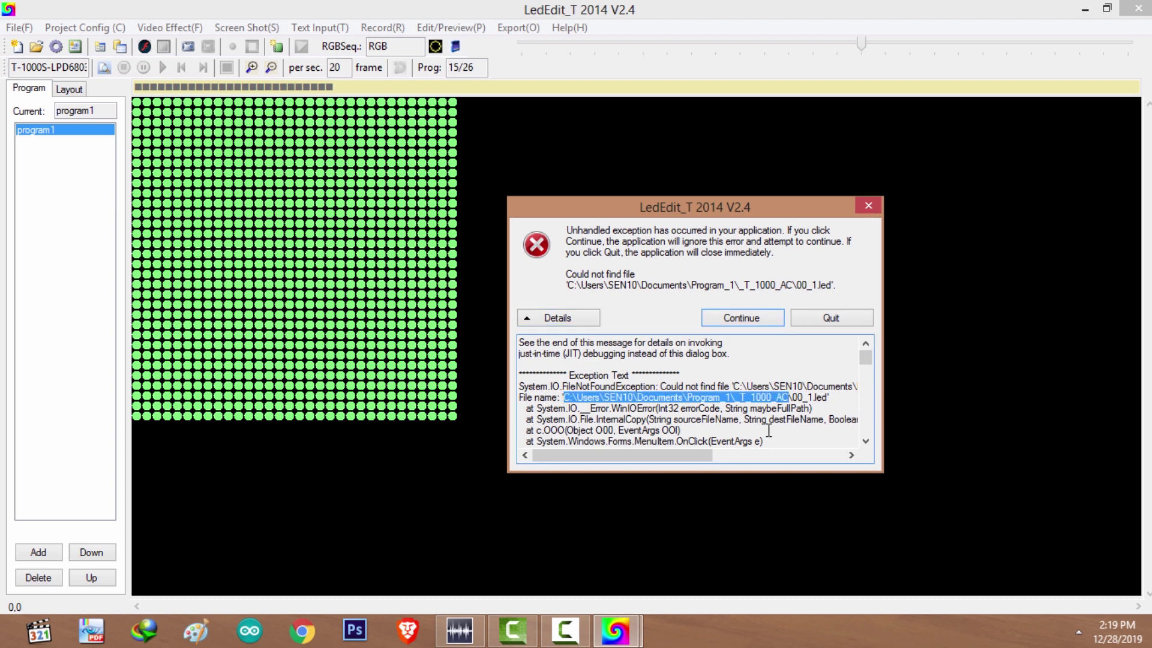
{"action": "right_click", "coordinate": [597, 396]}
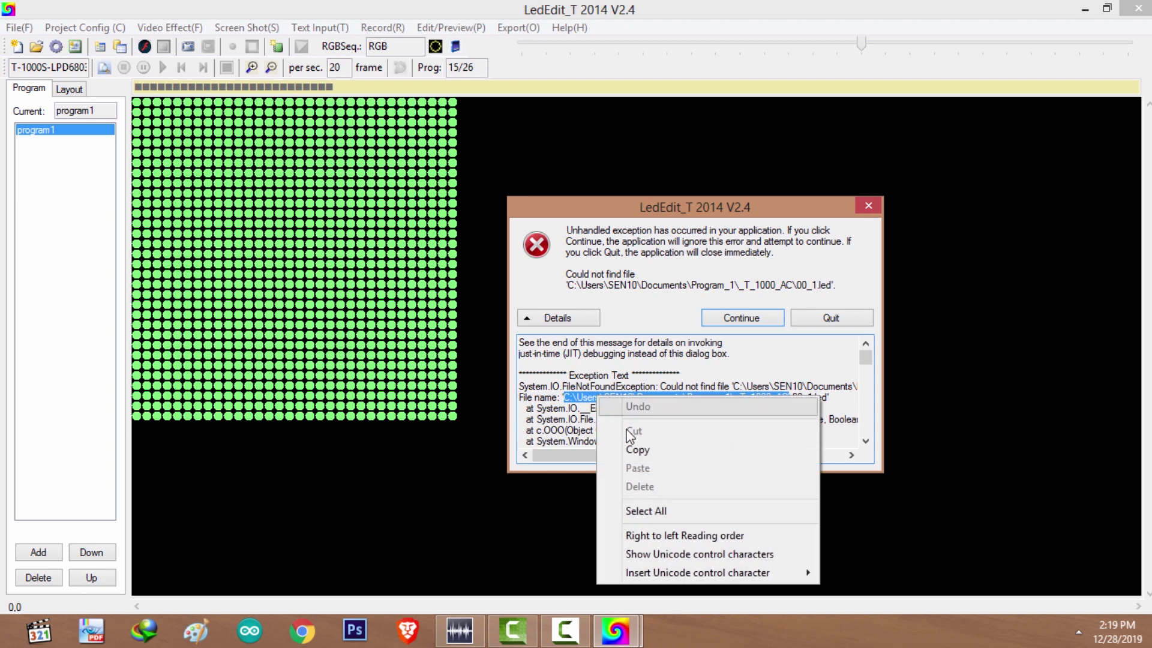
{"action": "left_click", "coordinate": [638, 451]}
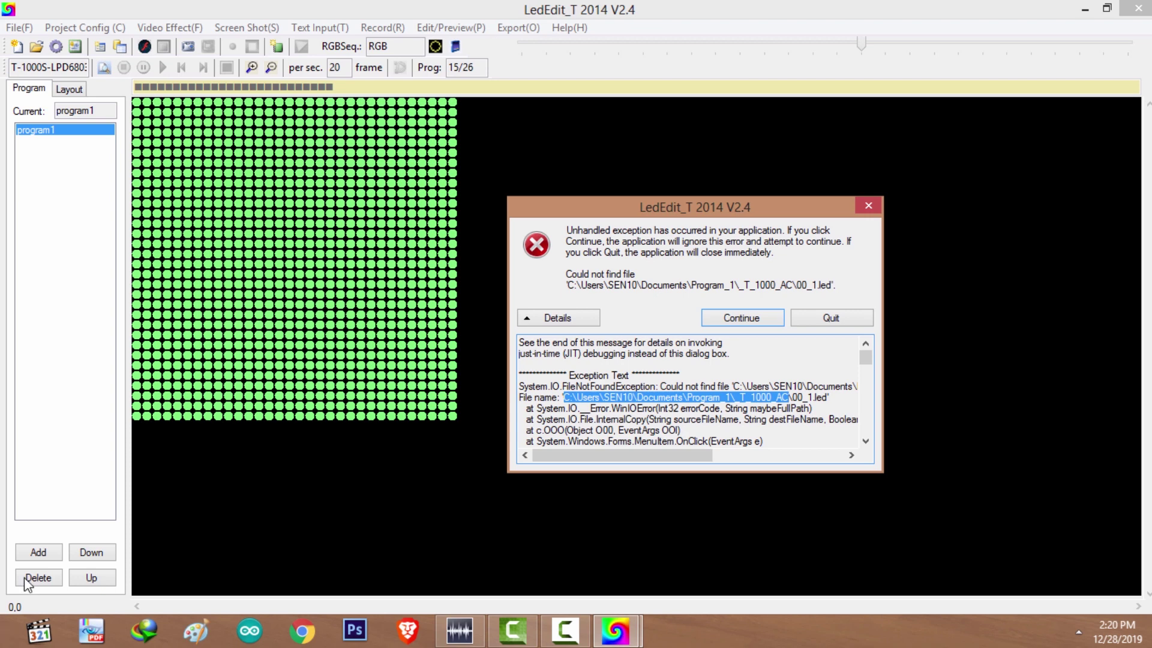
{"action": "key", "text": "super+r"}
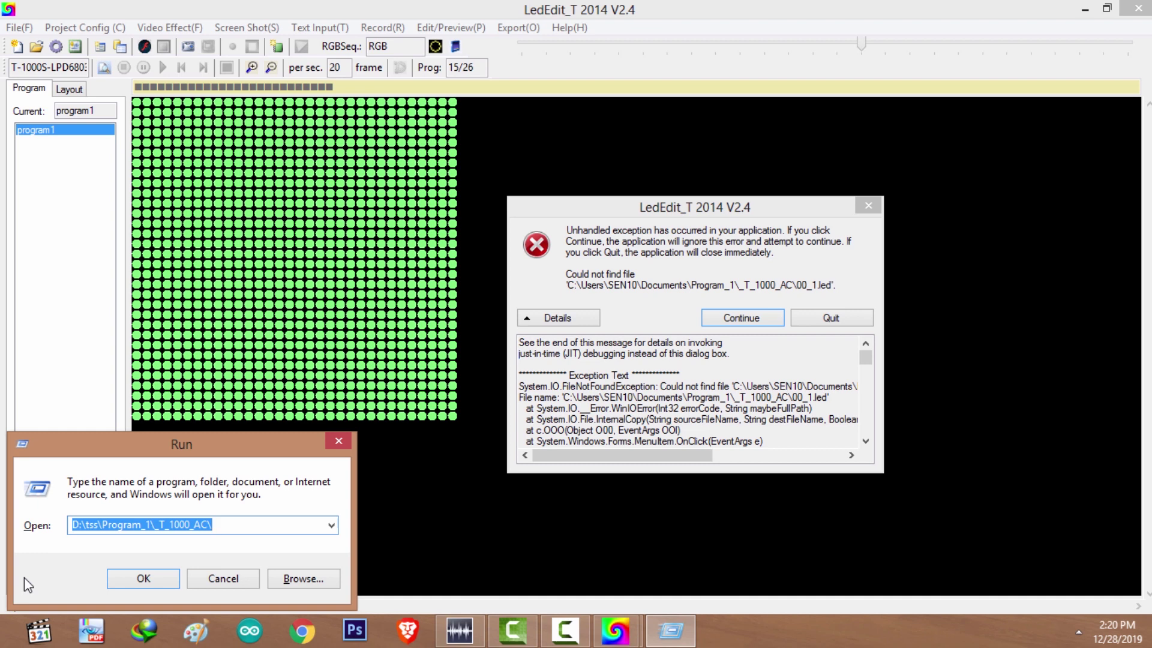
Open the D:\tss\Program_1\_T_1000_AC\ folder from the pasted path in Run.
{"action": "key", "text": "ctrl+v"}
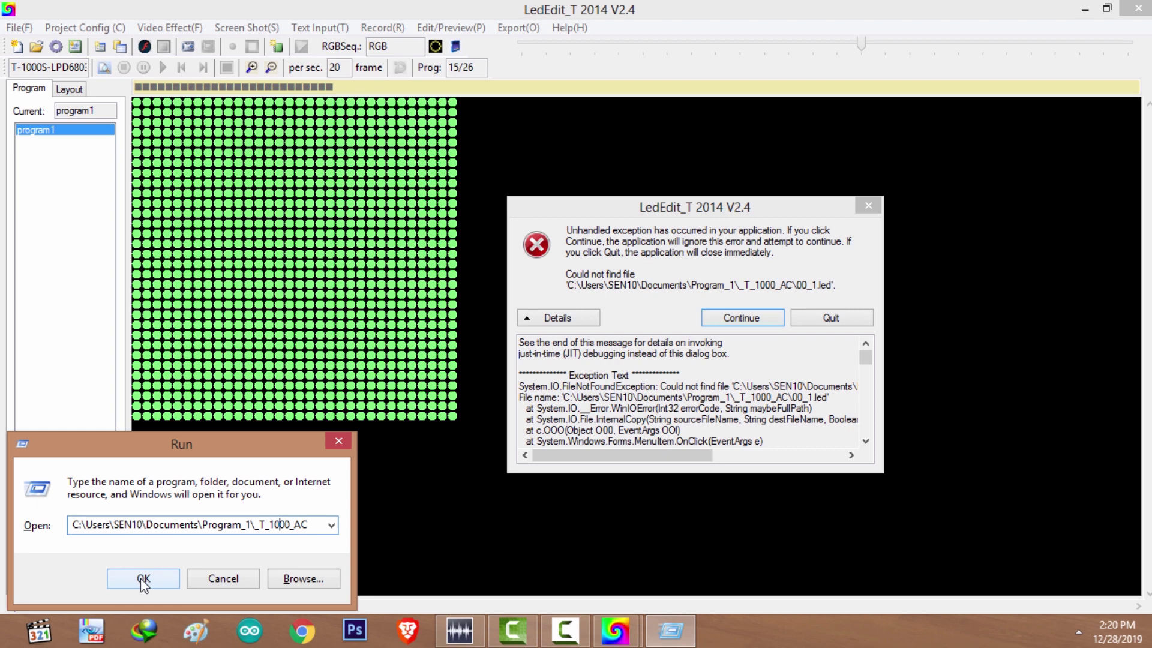
{"action": "left_click", "coordinate": [142, 579]}
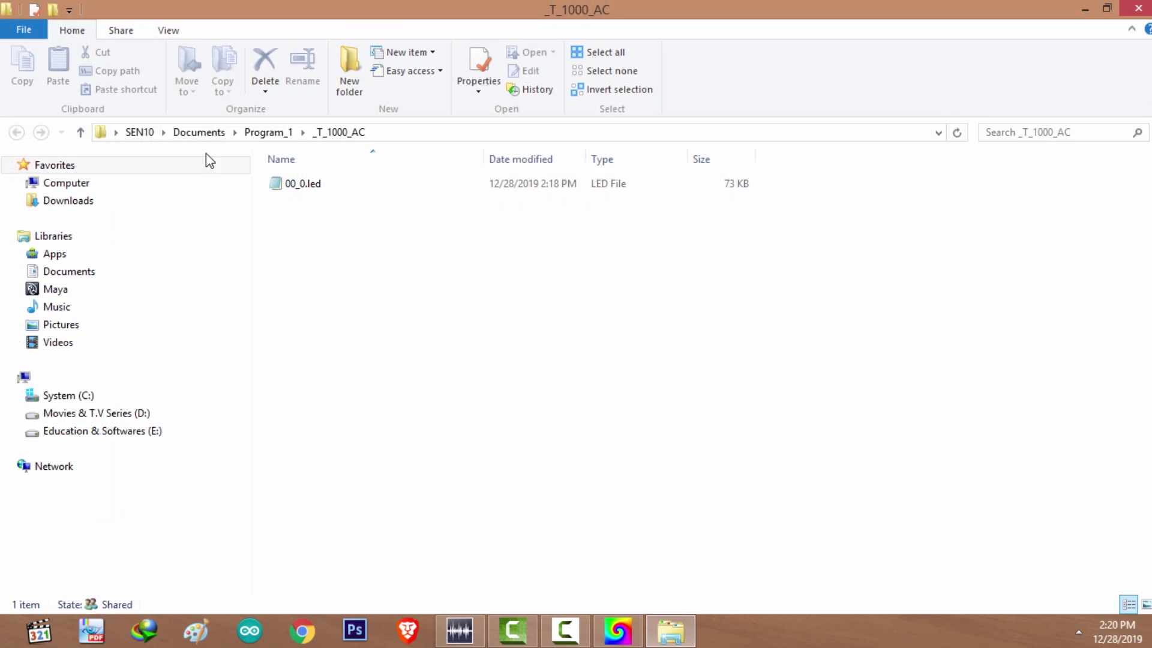
Copy 00_0.led from the _T_1000_AC folder.
{"action": "left_click", "coordinate": [300, 190]}
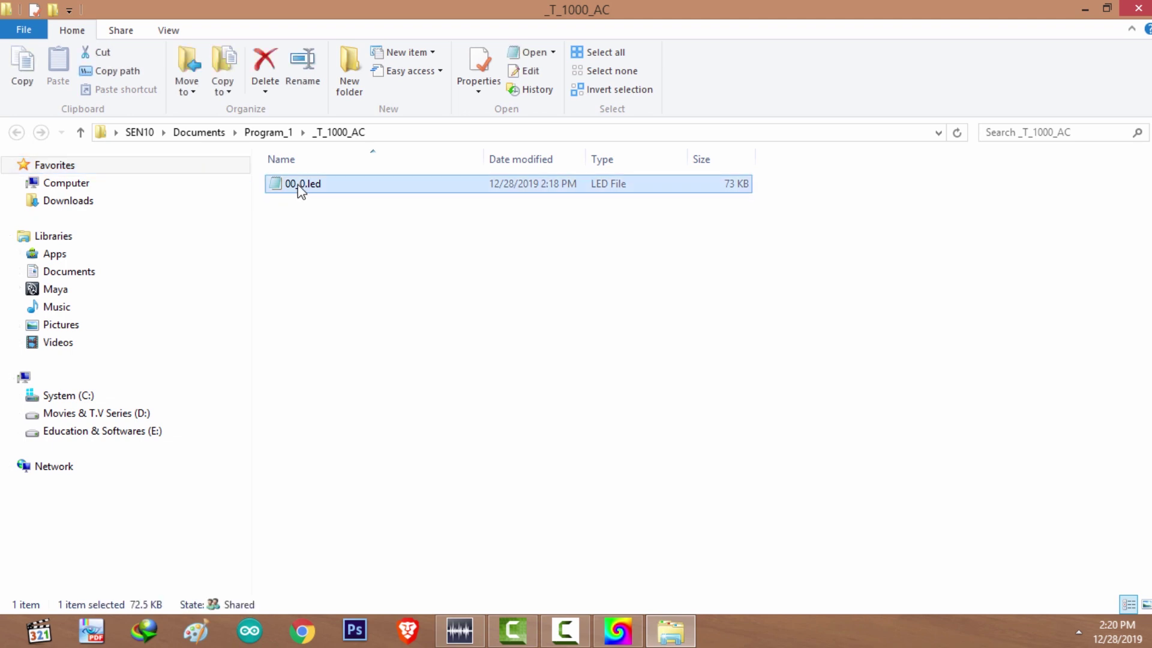
{"action": "right_click", "coordinate": [297, 184]}
{"action": "left_click", "coordinate": [441, 439]}
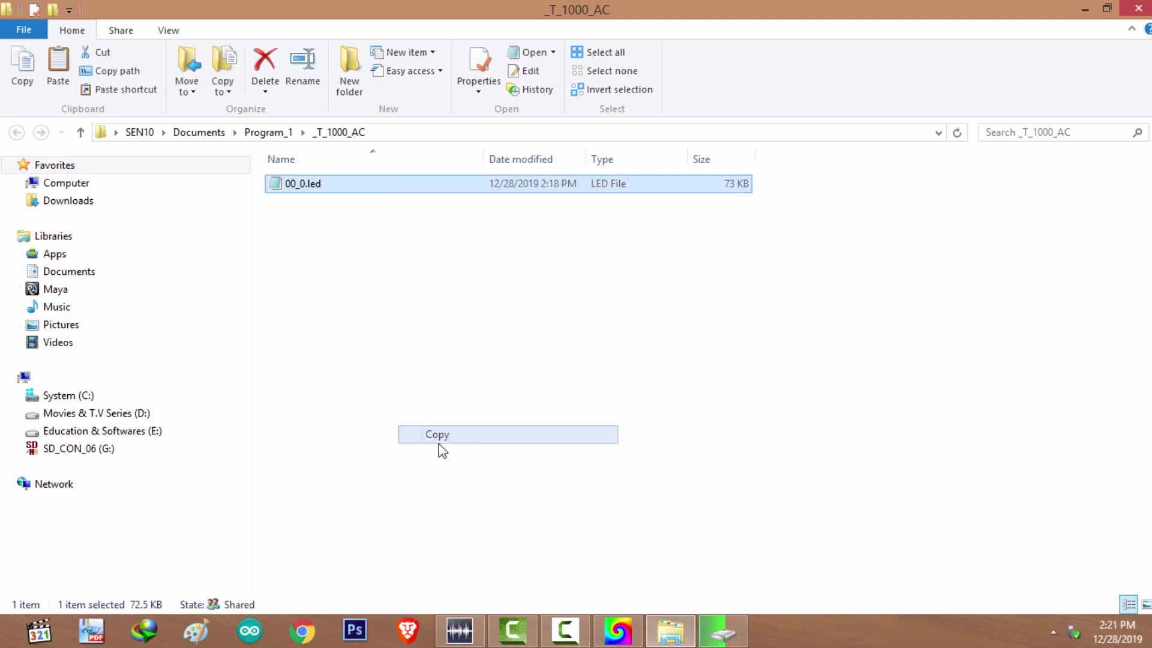
Paste 00_0.led at the root of the SD_CON_06 (G:) card and close File Explorer.
{"action": "double_click", "coordinate": [293, 183]}
{"action": "left_click", "coordinate": [79, 132]}
{"action": "key", "text": "ctrl+v"}
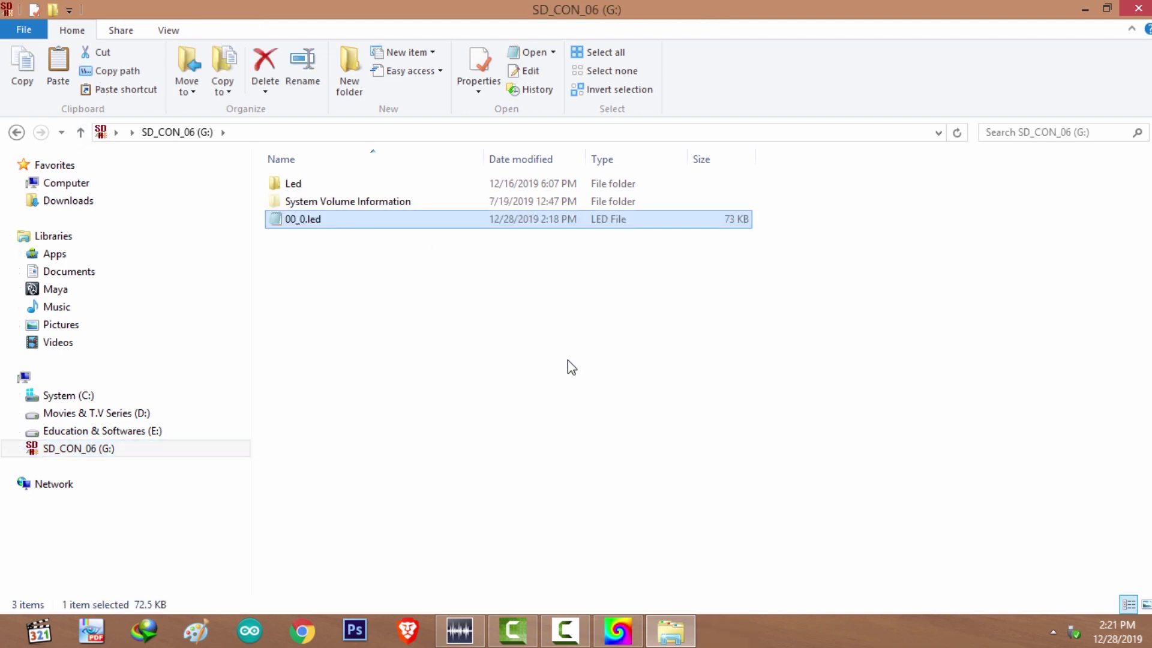
{"action": "left_click", "coordinate": [979, 188]}
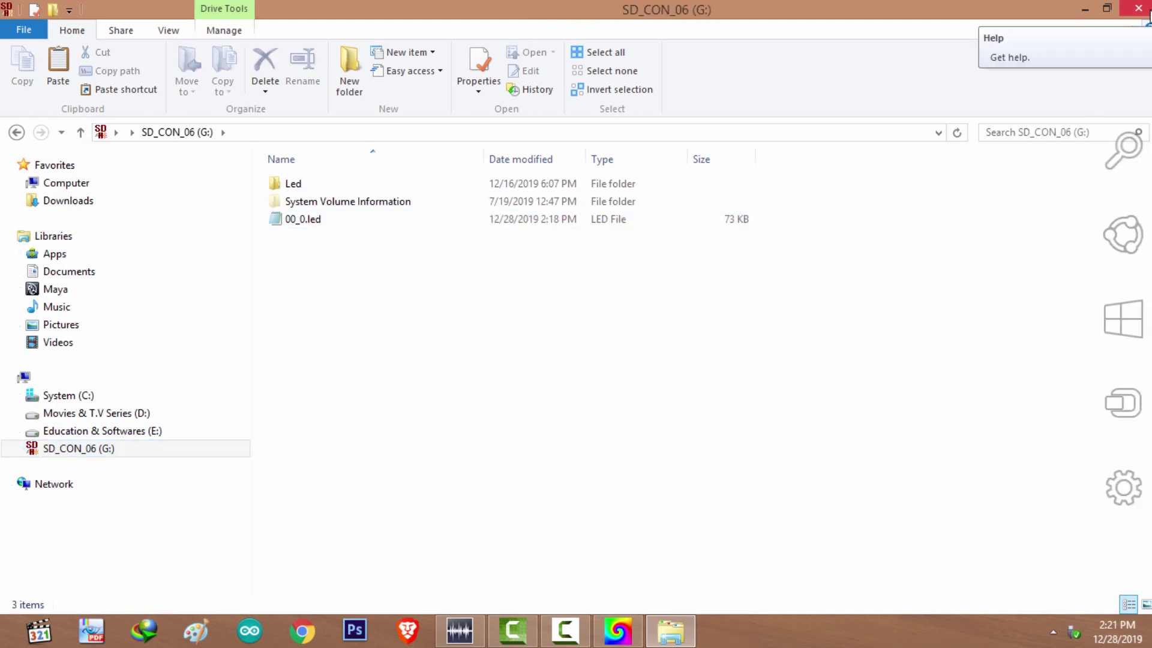
{"action": "left_click", "coordinate": [1140, 9]}
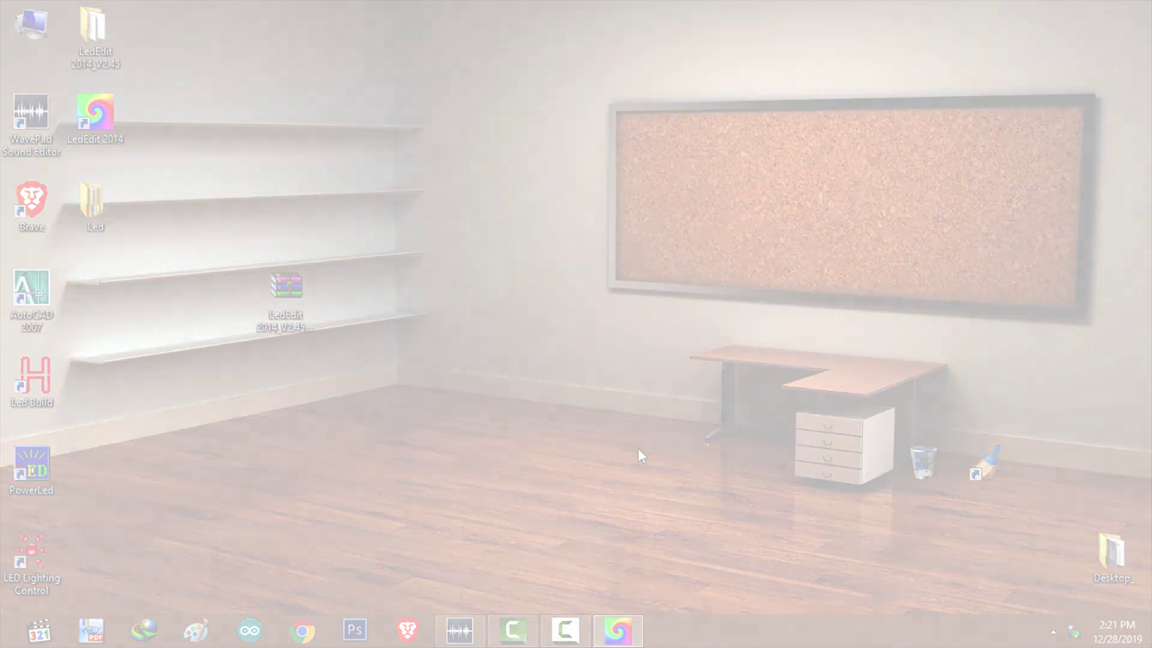